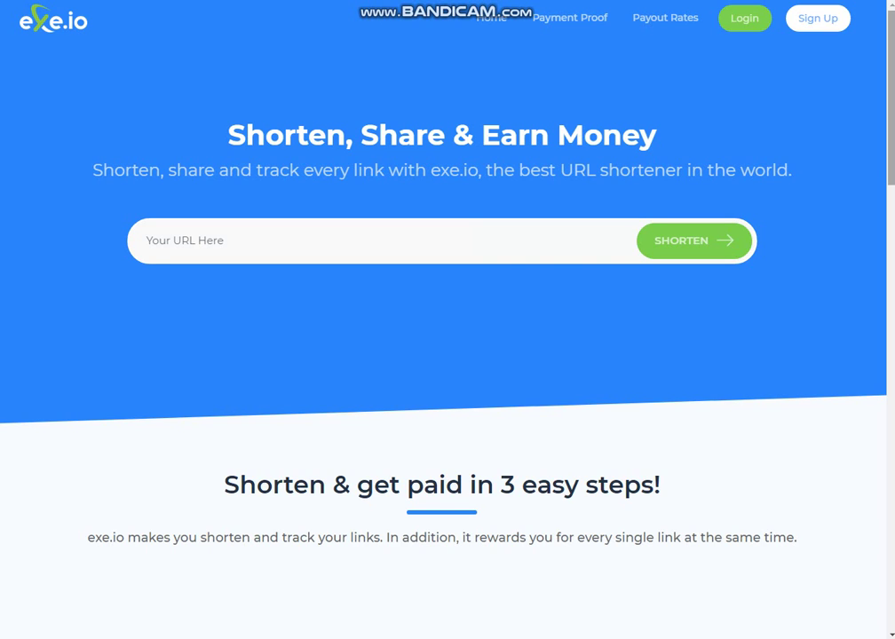
- Look through the exe.io home page, from the three earning steps and site benefits to the testimonials and payment methods
scroll(443, 319, down, 3)
scroll(444, 320, down, 2)
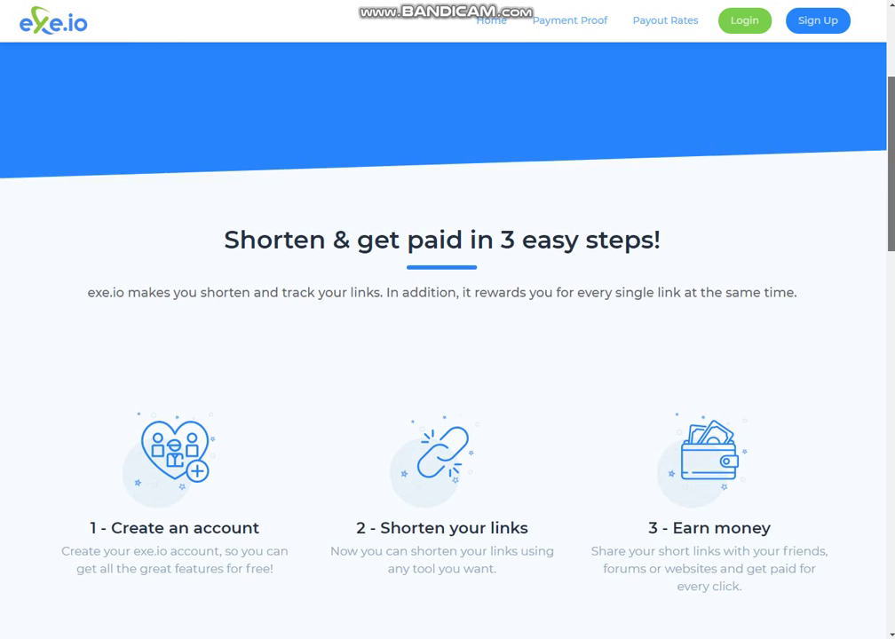
scroll(444, 320, down, 4)
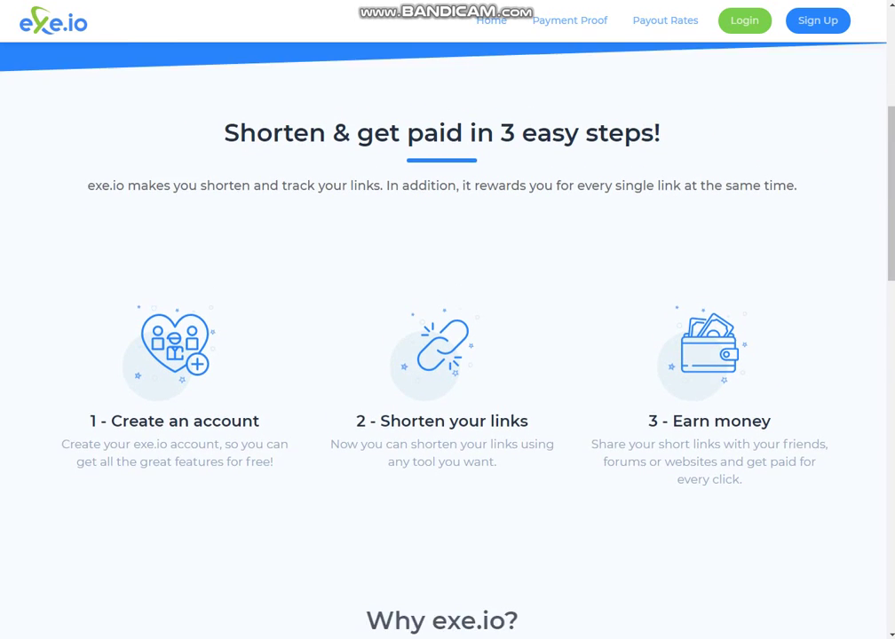
scroll(444, 320, down, 2)
scroll(443, 320, down, 5)
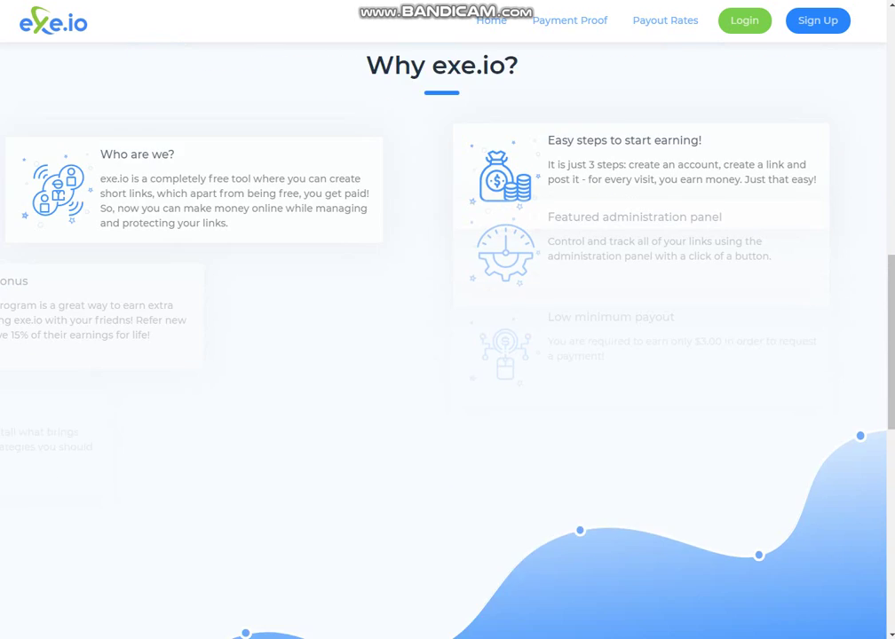
scroll(443, 320, down, 4)
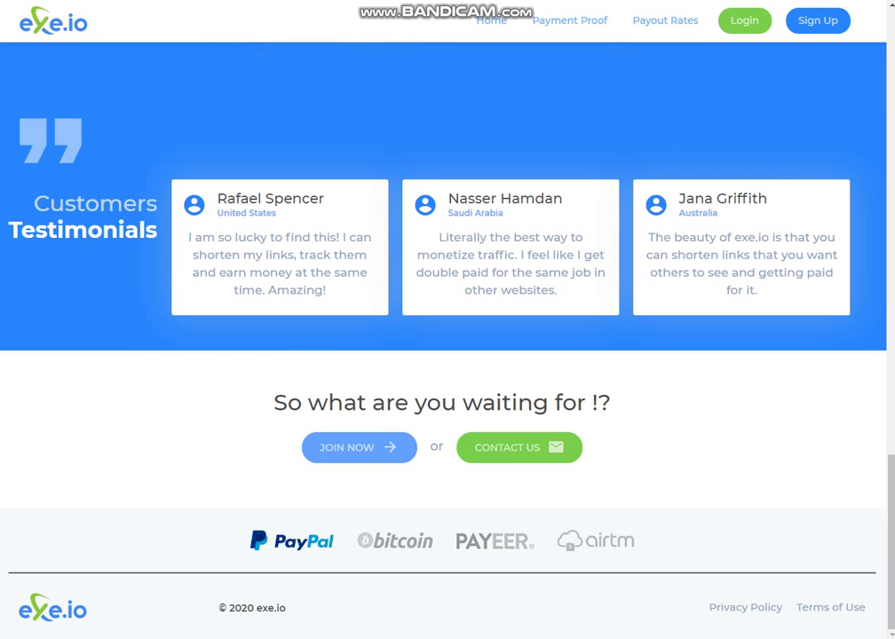
scroll(444, 337, up, 10)
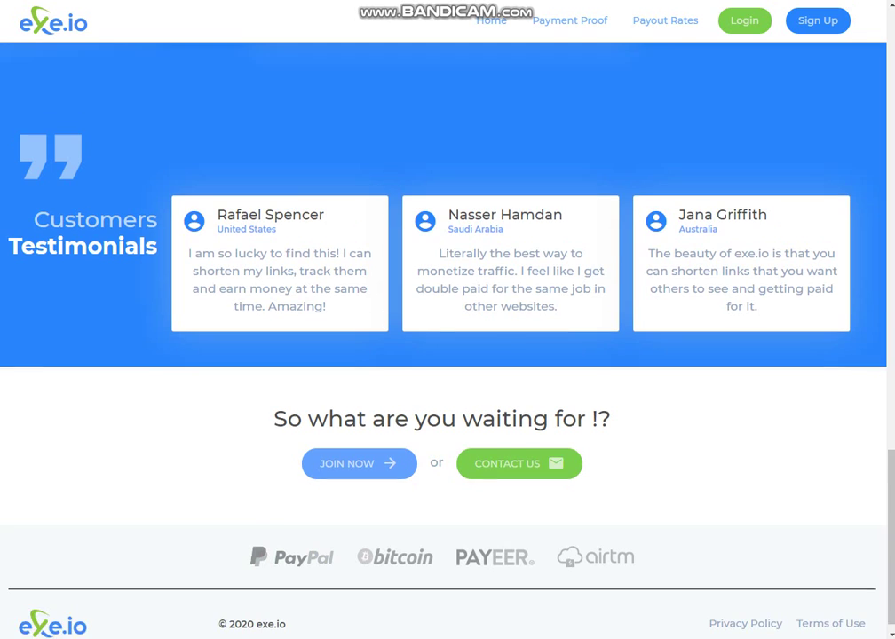
scroll(444, 337, up, 10)
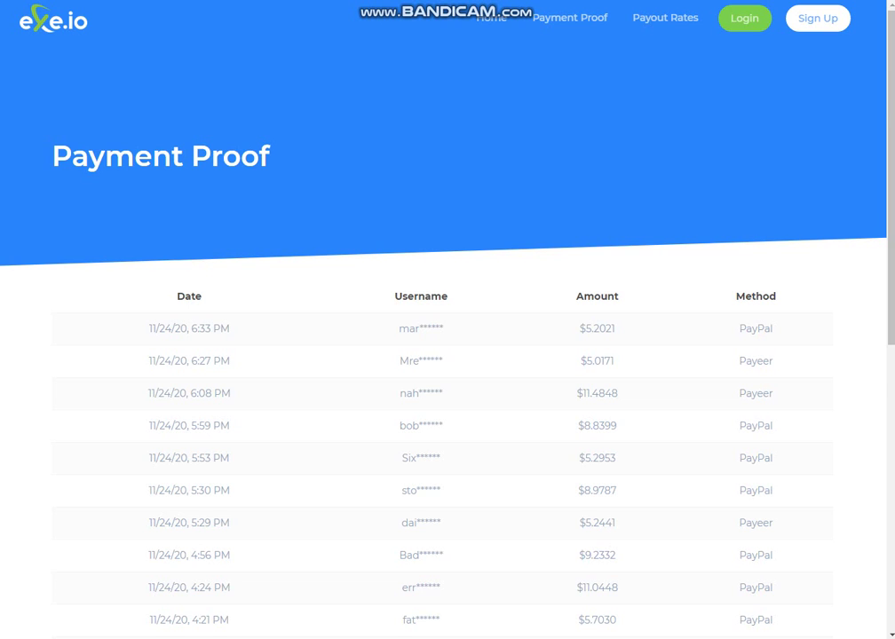
- Examine the payment proof table with its dates, amounts and payout methods down to the page numbers
scroll(444, 444, down, 2)
scroll(443, 355, down, 5)
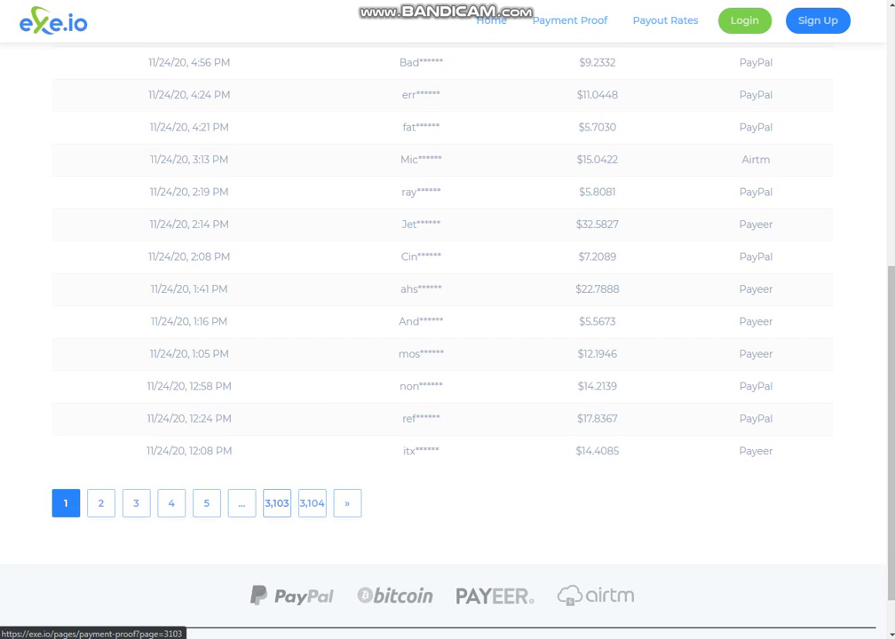
scroll(276, 503, up, 6)
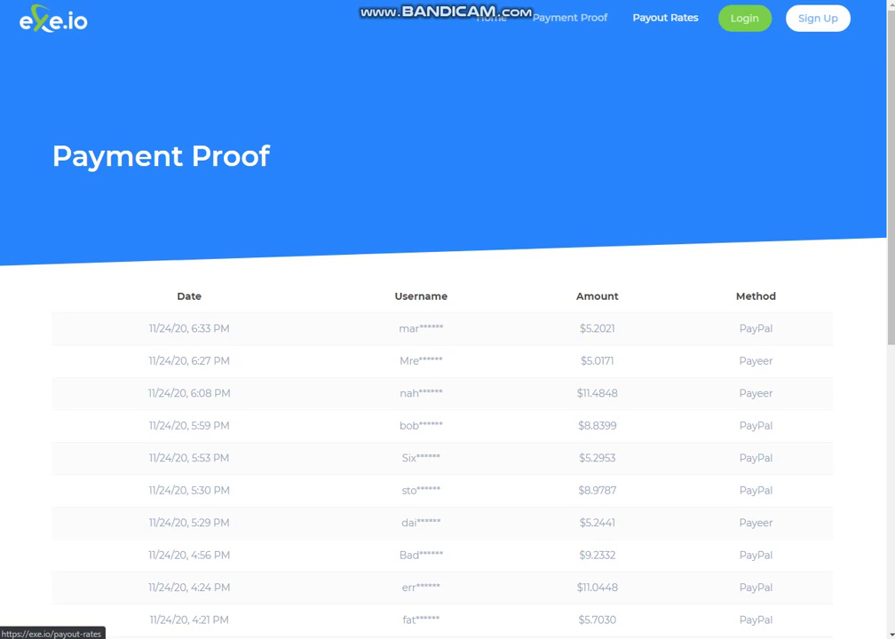
- Open the payout rates and review the publisher rates per 1000 views for every listed country
click(665, 17)
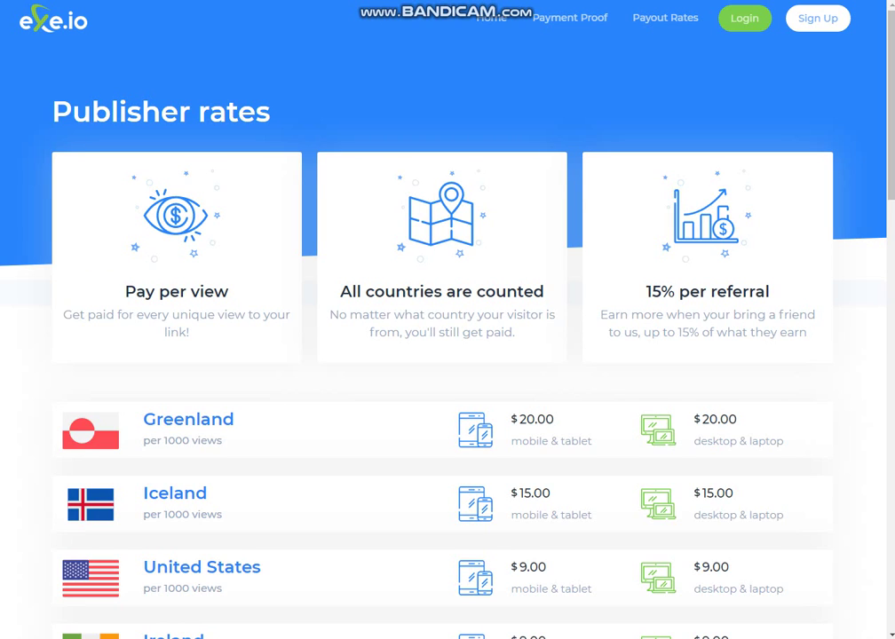
scroll(448, 355, down, 2)
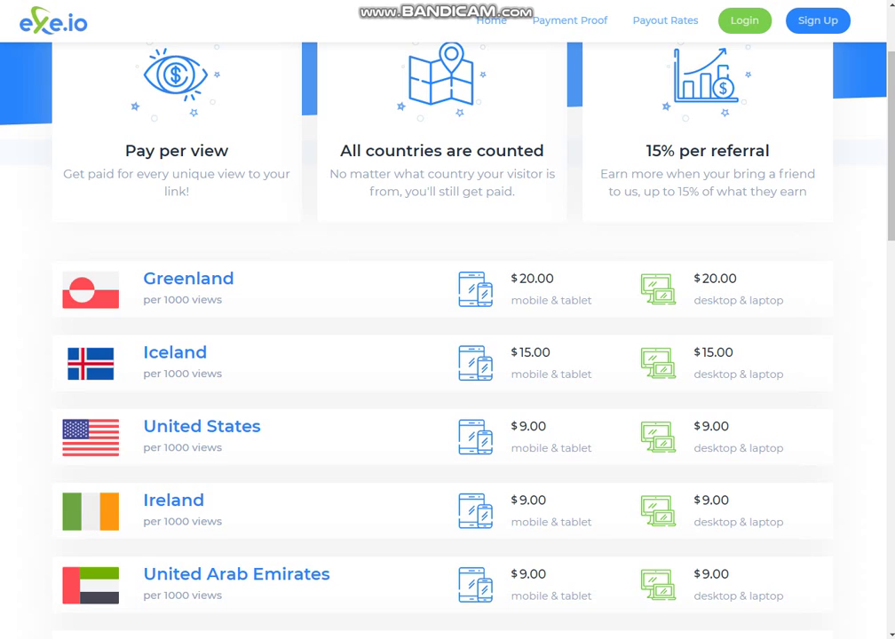
scroll(444, 355, down, 1)
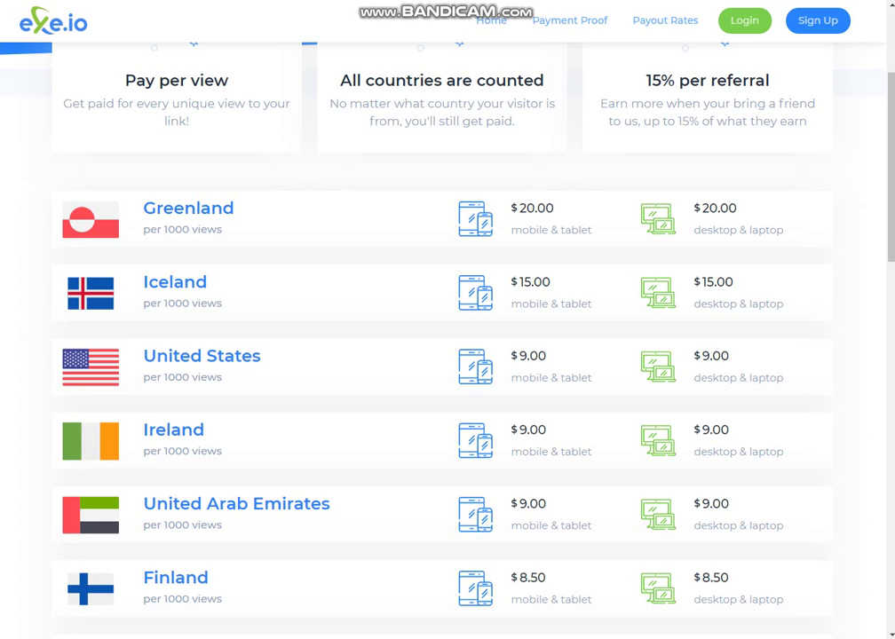
scroll(443, 355, down, 2)
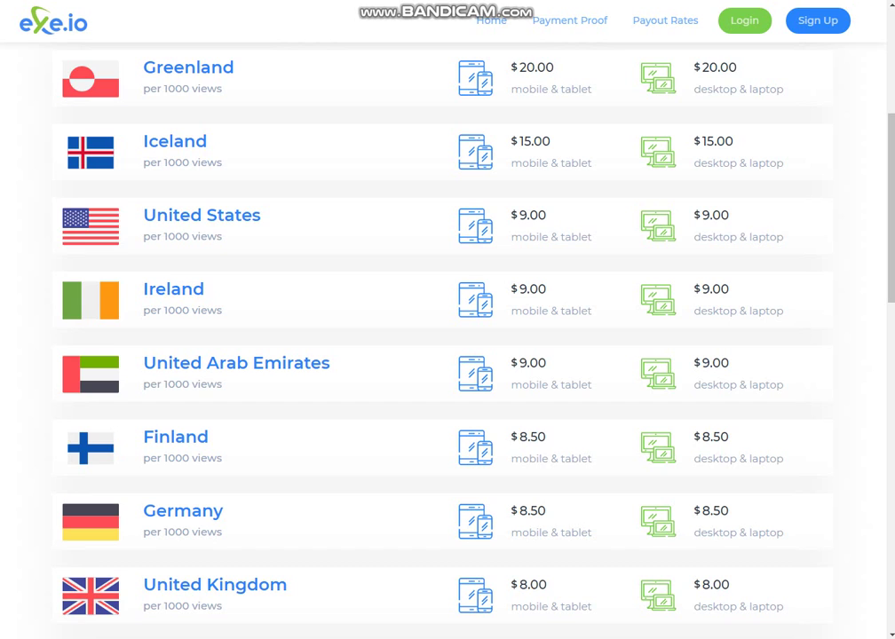
scroll(444, 355, down, 2)
scroll(443, 355, down, 4)
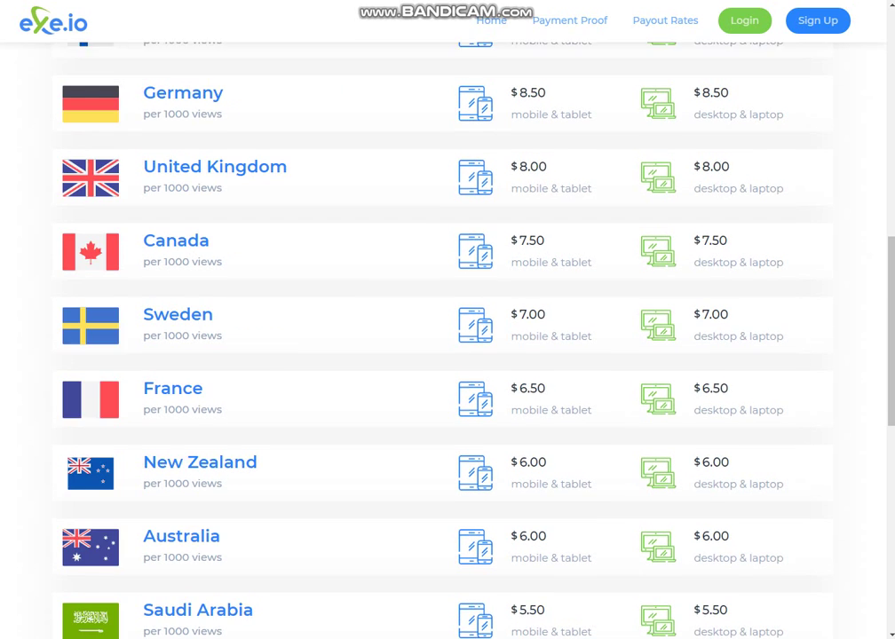
scroll(444, 355, down, 6)
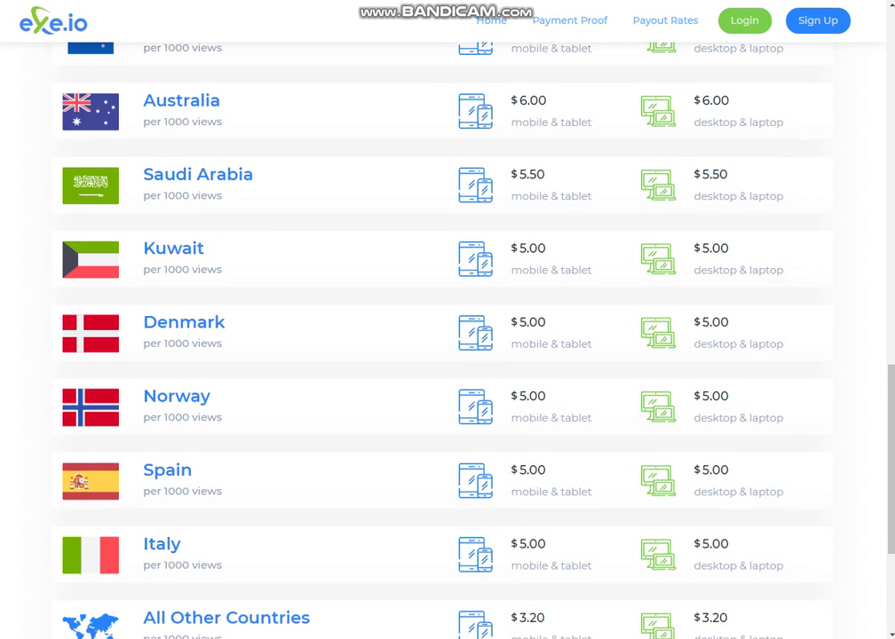
scroll(443, 355, down, 2)
scroll(444, 355, down, 1)
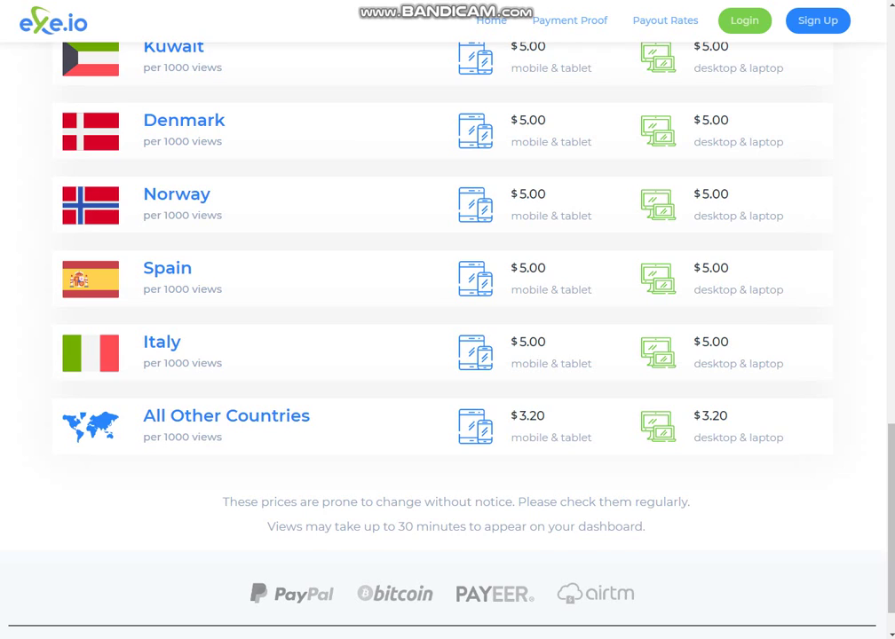
scroll(444, 355, up, 1)
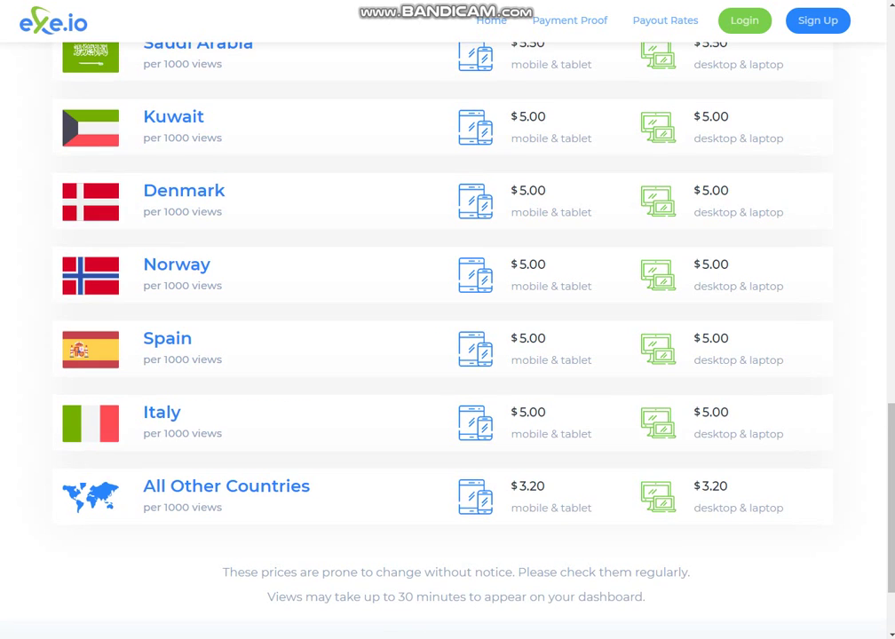
scroll(444, 355, up, 2)
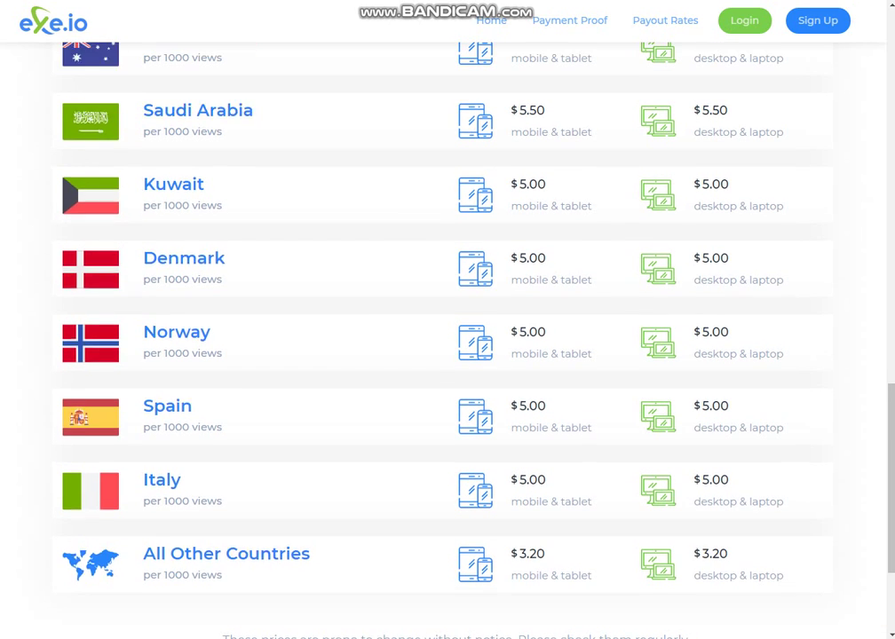
scroll(444, 355, up, 9)
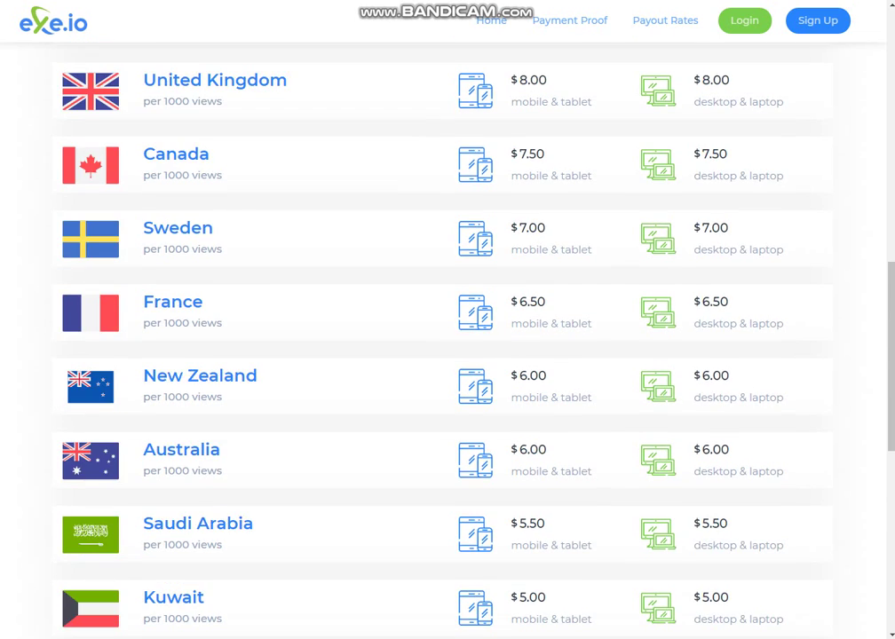
scroll(444, 355, up, 7)
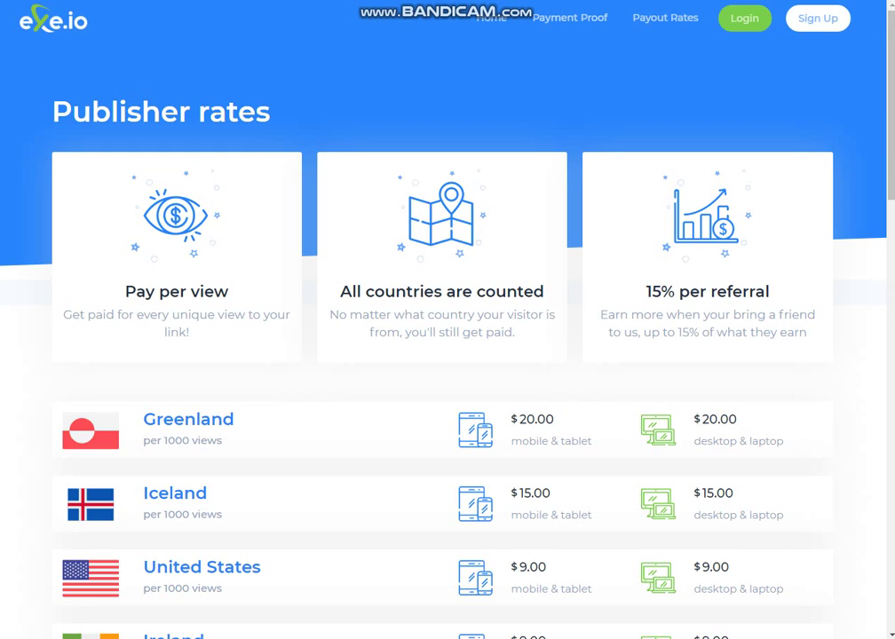
- View the account registration form and the login form
click(815, 19)
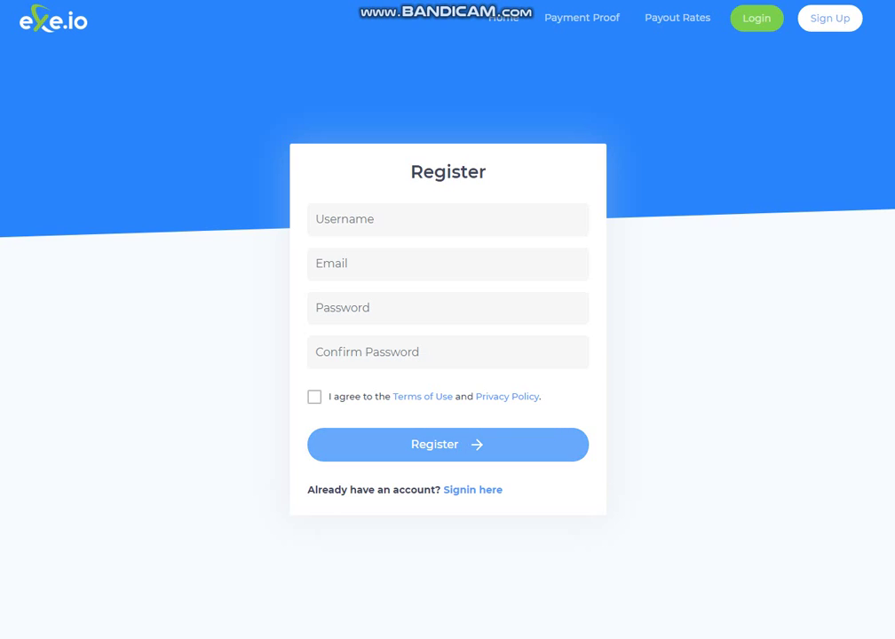
click(756, 18)
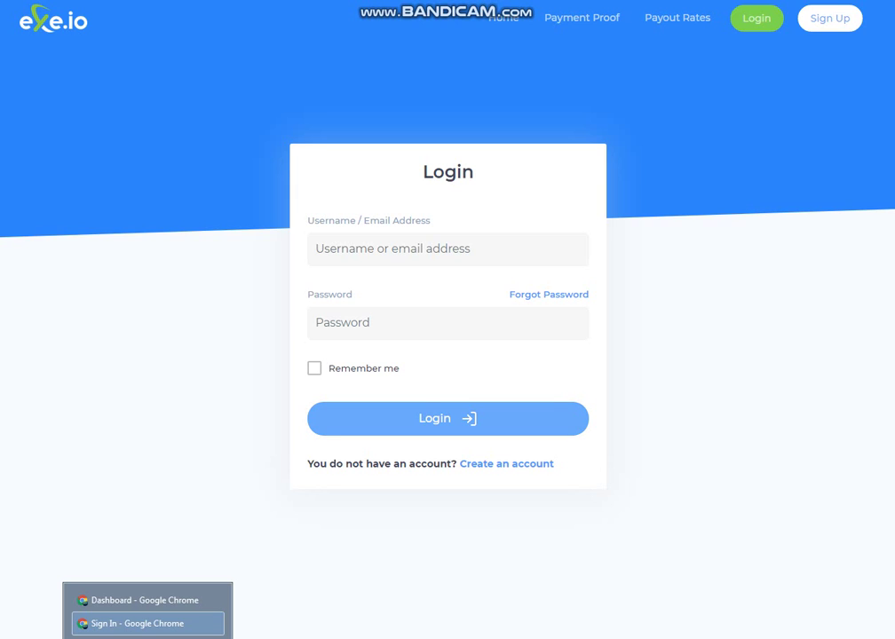
- Switch to the signed-in Dashboard window and examine the November 2020 statistics, views chart and daily earnings table
click(139, 599)
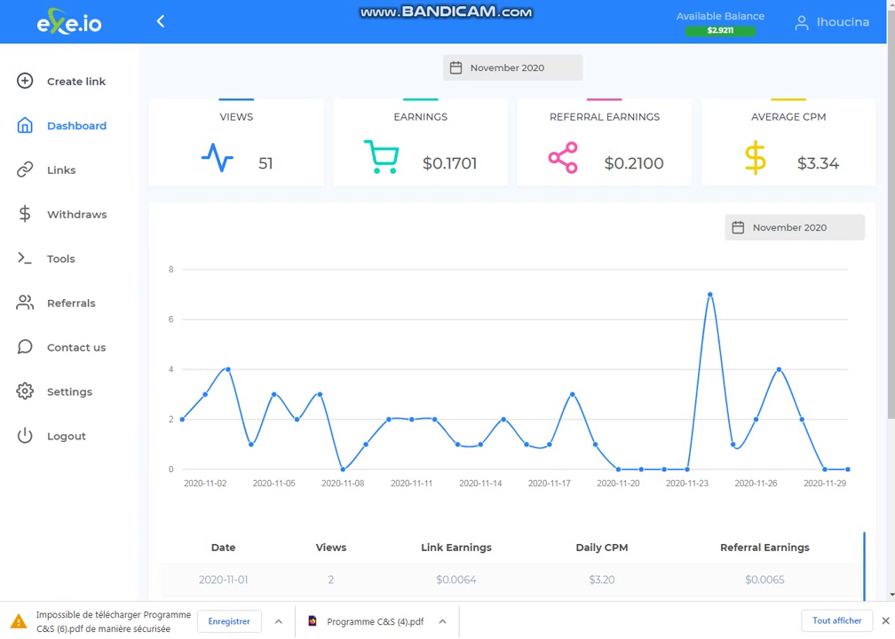
scroll(228, 299, down, 2)
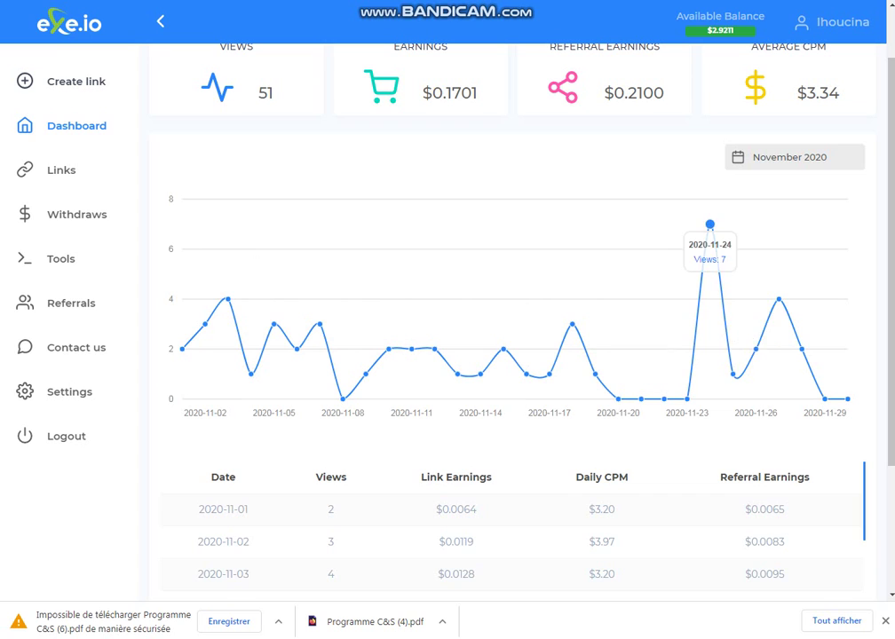
scroll(755, 444, down, 3)
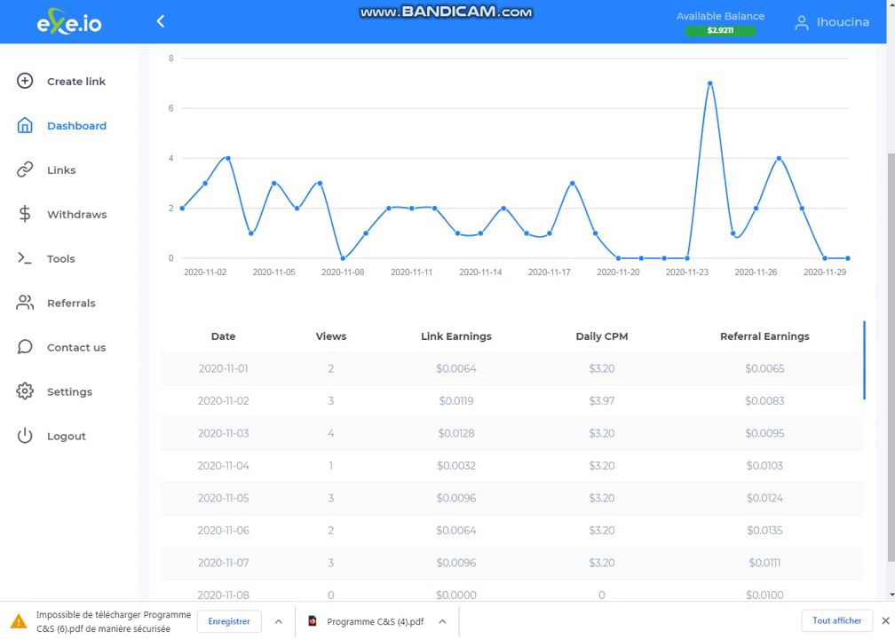
scroll(511, 462, down, 1)
scroll(511, 453, down, 2)
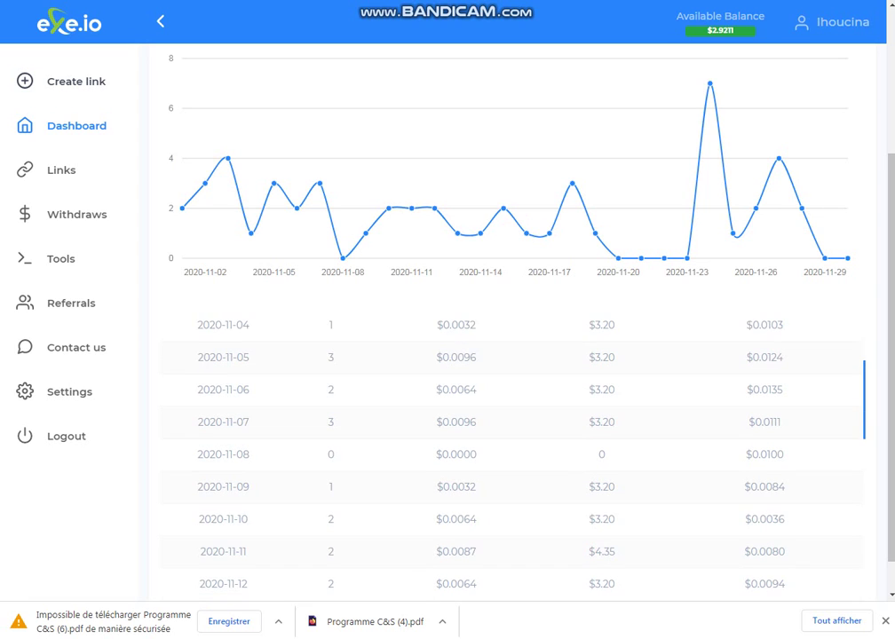
scroll(511, 452, down, 5)
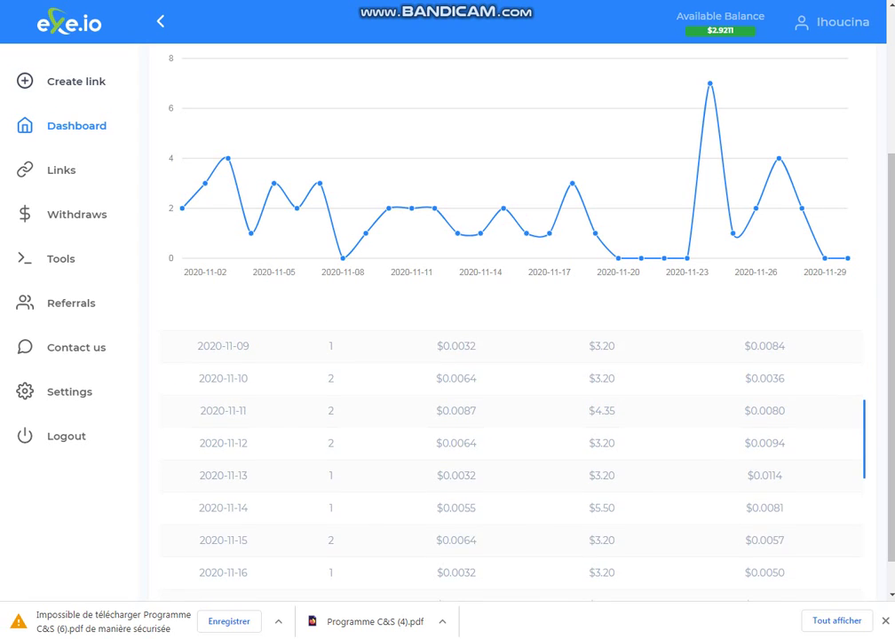
scroll(511, 453, up, 6)
scroll(366, 443, up, 6)
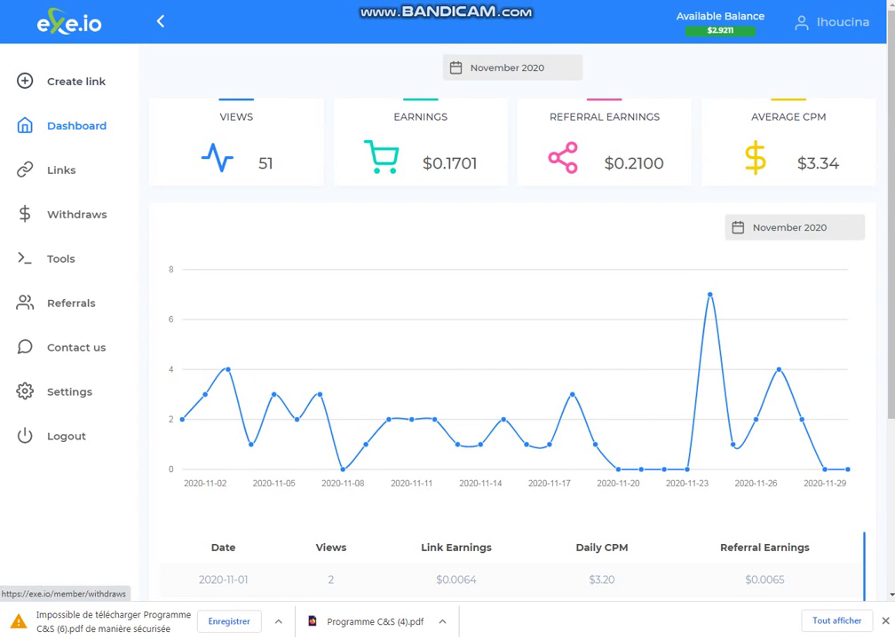
- Open the withdrawals page and check the available balance
click(77, 214)
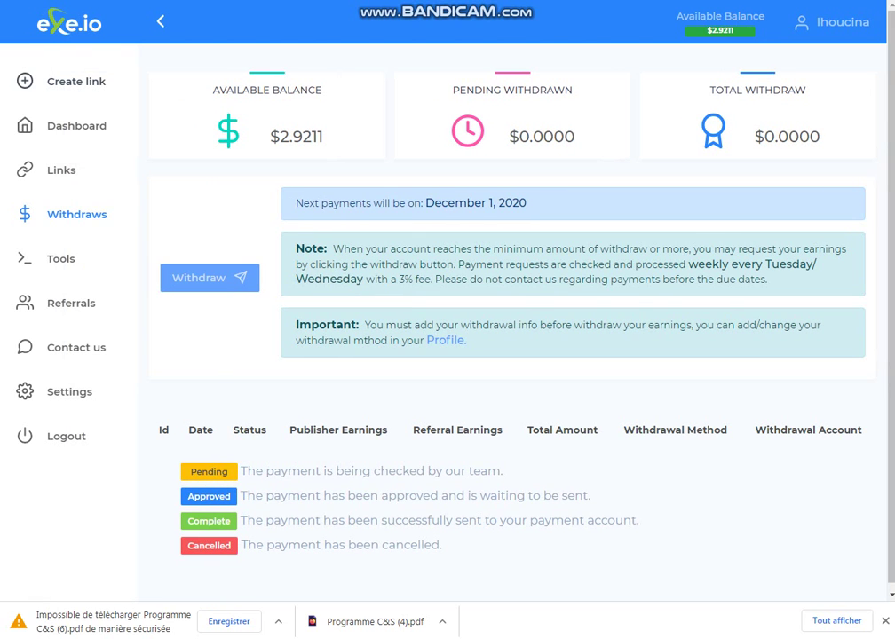
drag(327, 136, 248, 131)
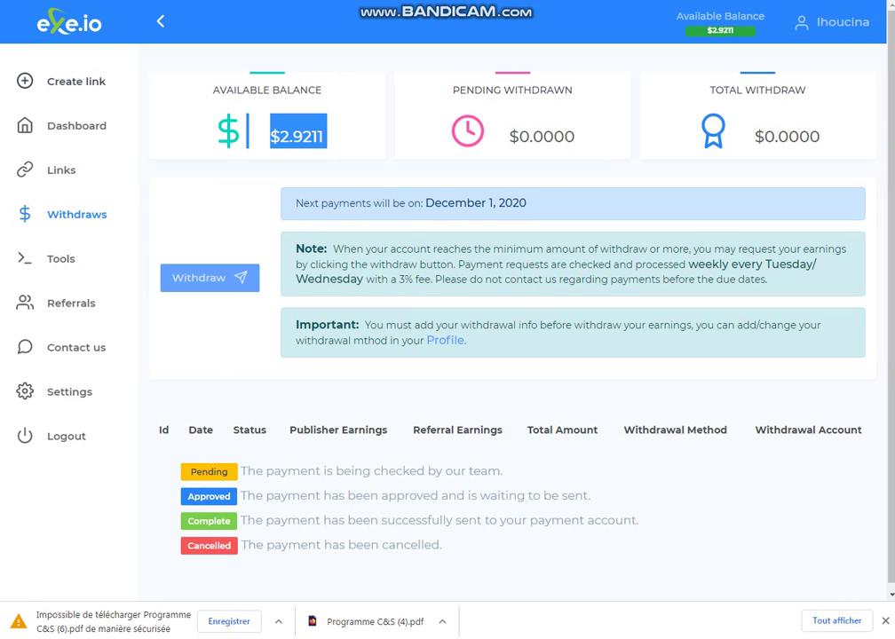
click(145, 286)
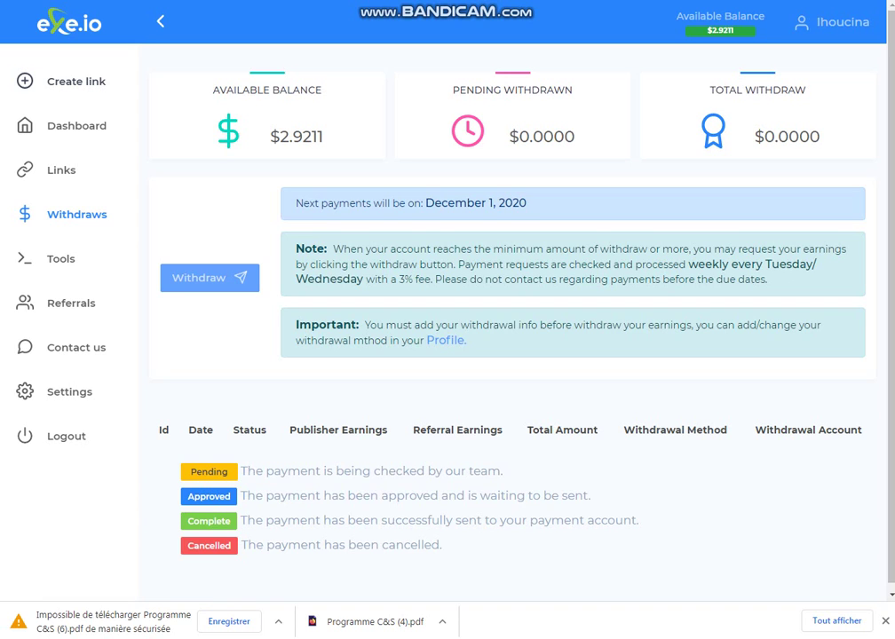
- Start a new short link, and copy the address of the Brandsrate video from the YouTube channel's video list
click(76, 81)
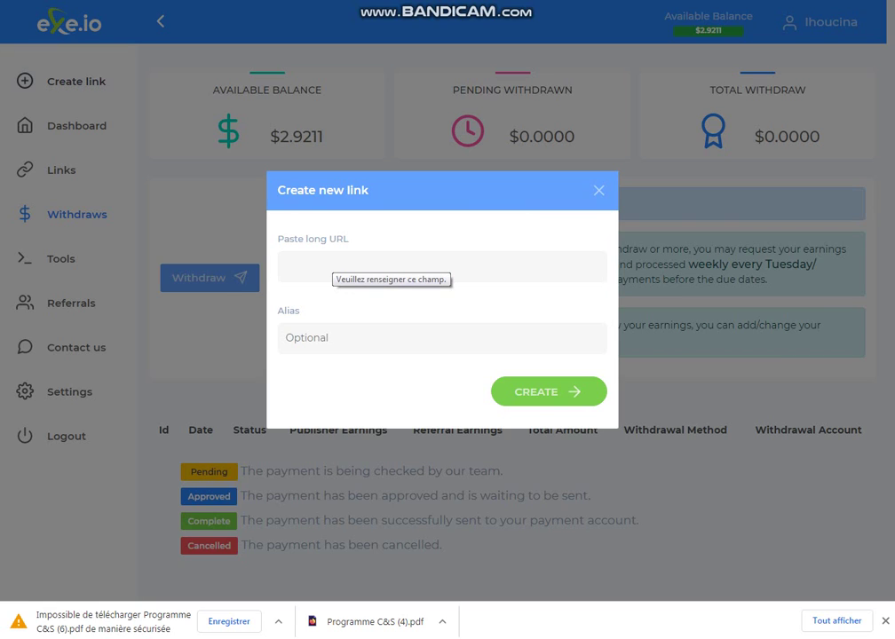
key(F5)
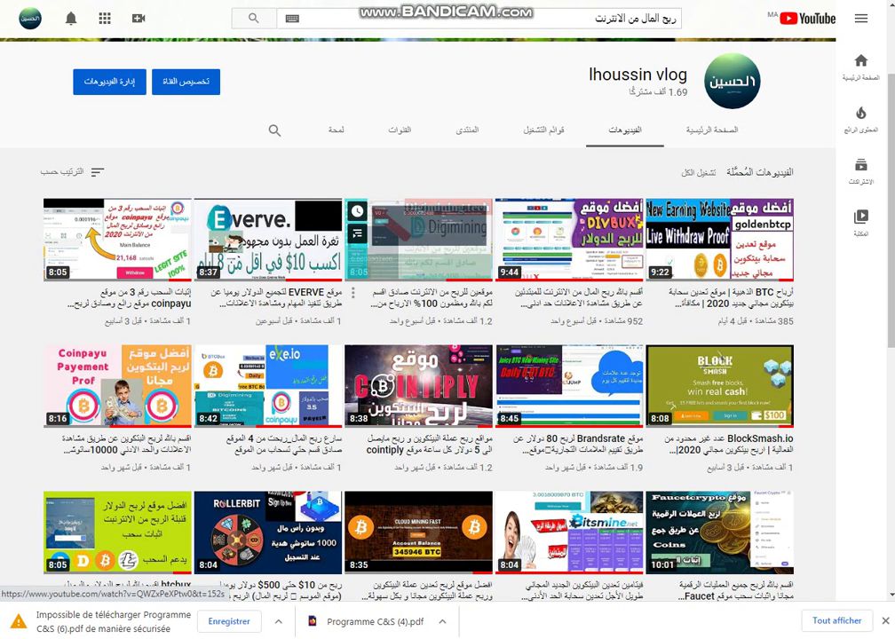
click(569, 385)
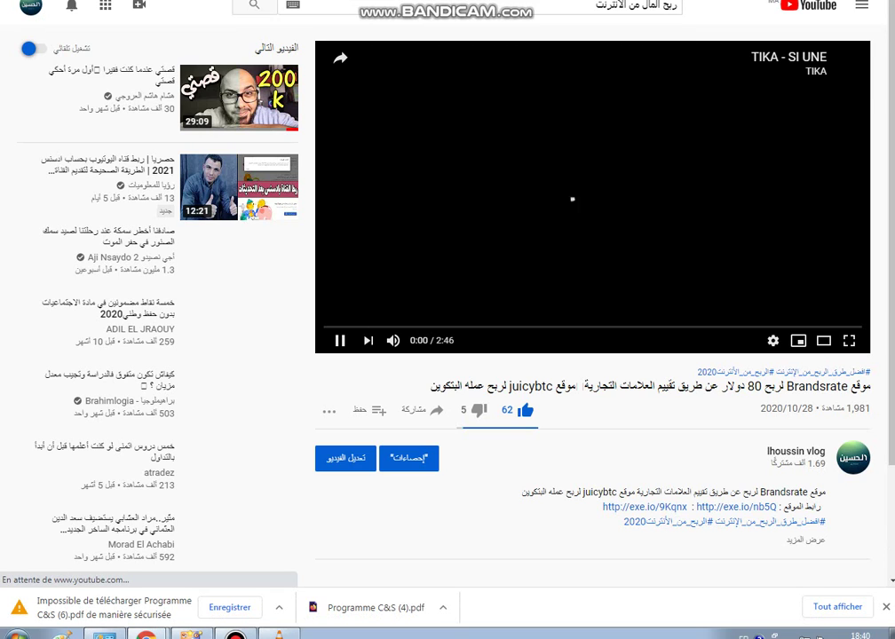
right_click(231, 2)
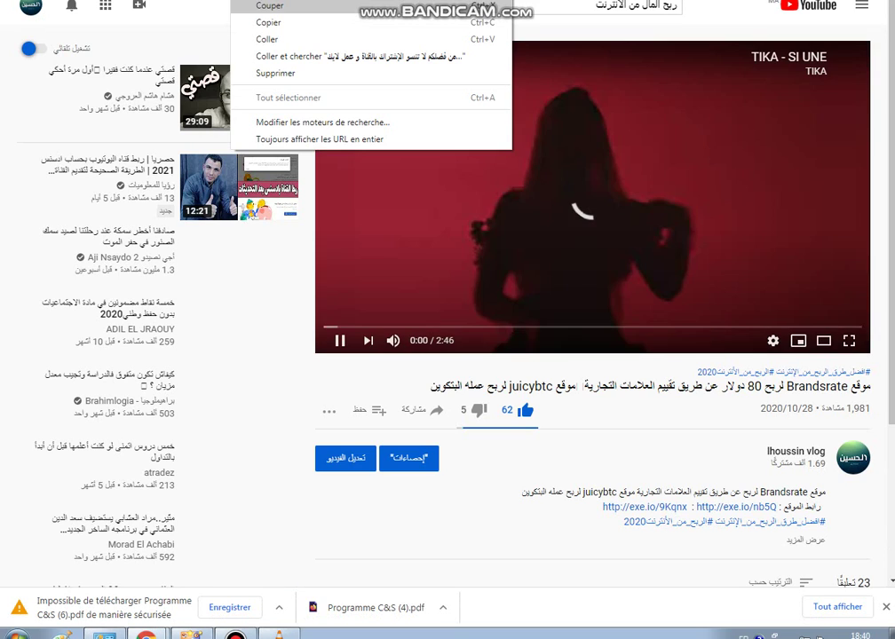
click(268, 22)
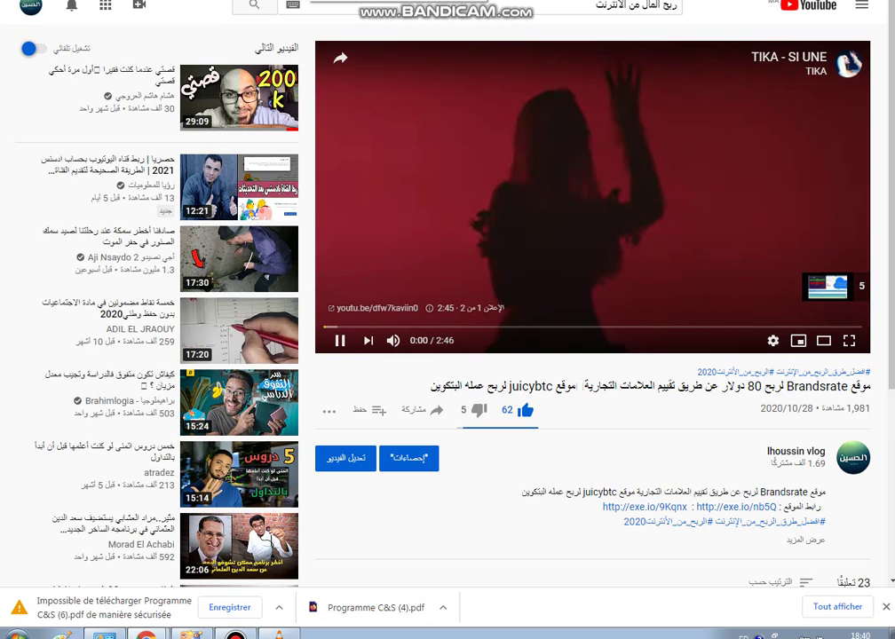
- Return to the exe.io withdrawals page and create a short link from the copied YouTube video address, with no alias
key(ctrl+Tab)
key(ctrl+Tab)
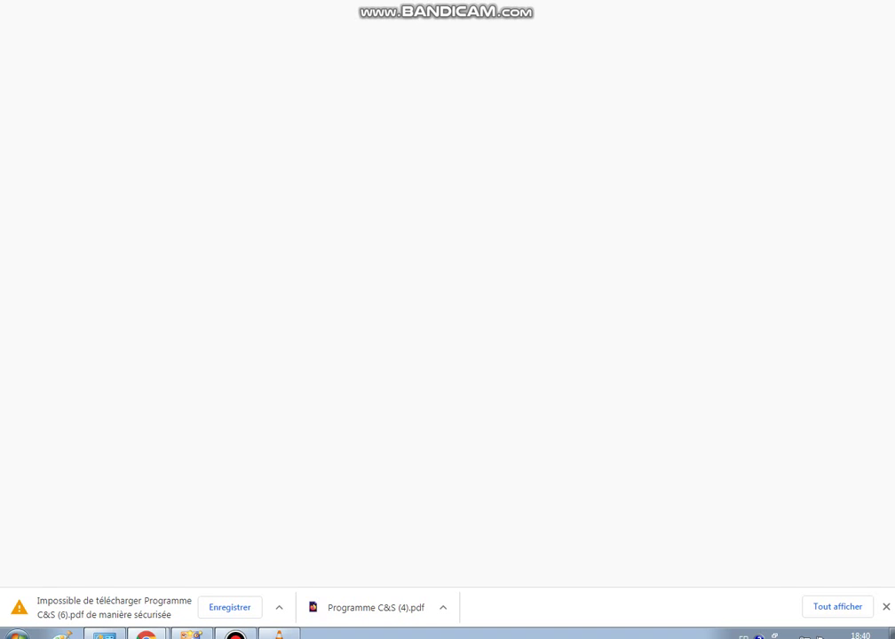
key(ctrl+Tab)
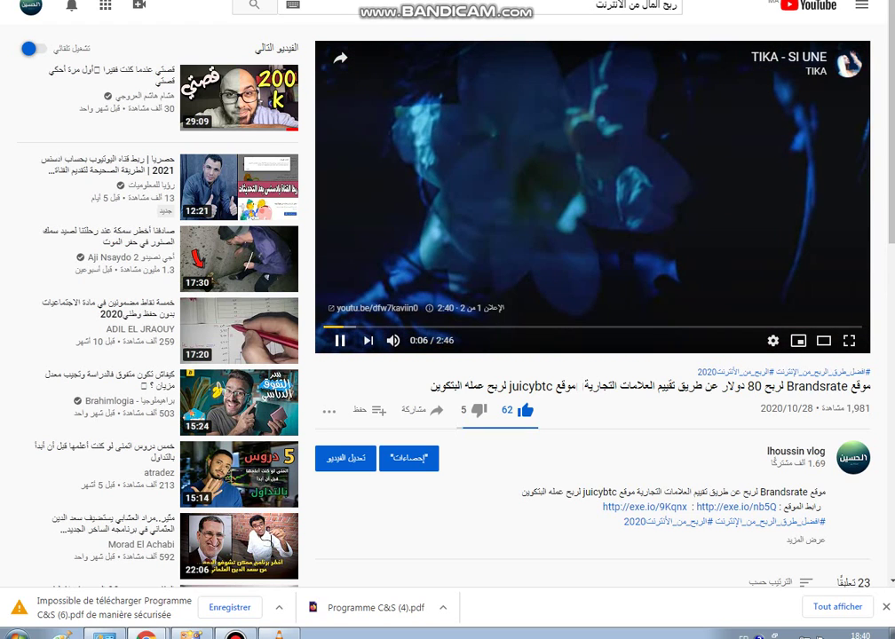
key(ctrl+Tab)
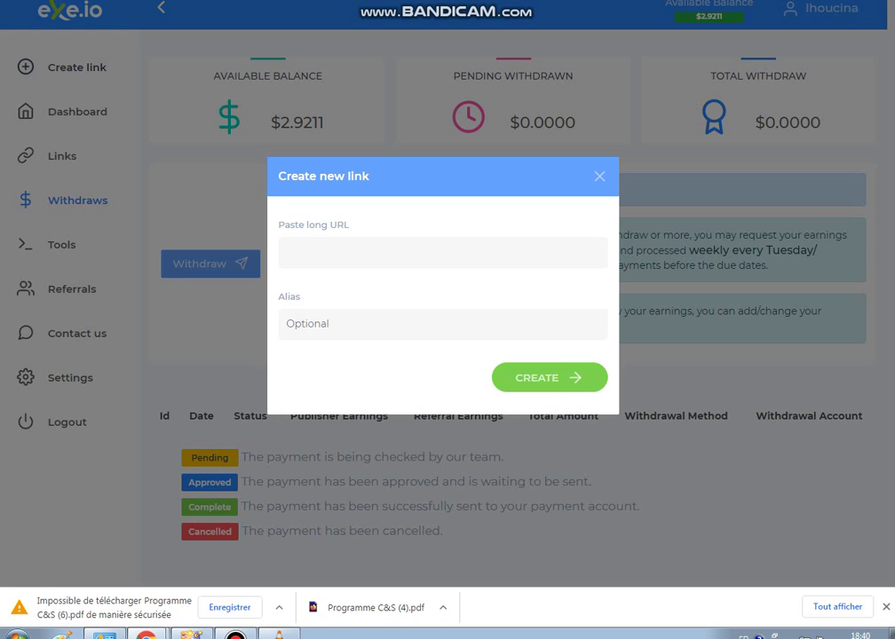
click(393, 253)
right_click(393, 254)
click(425, 338)
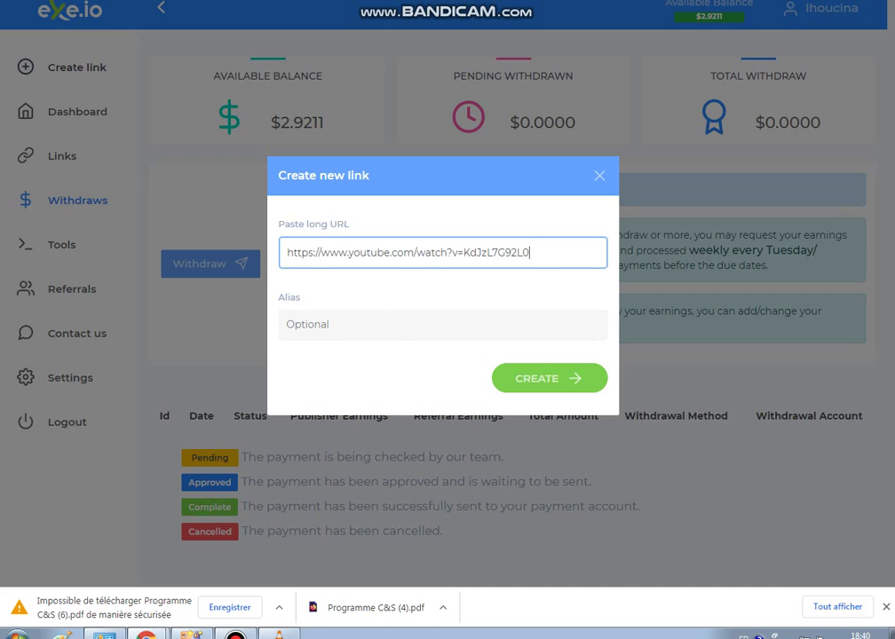
key(Return)
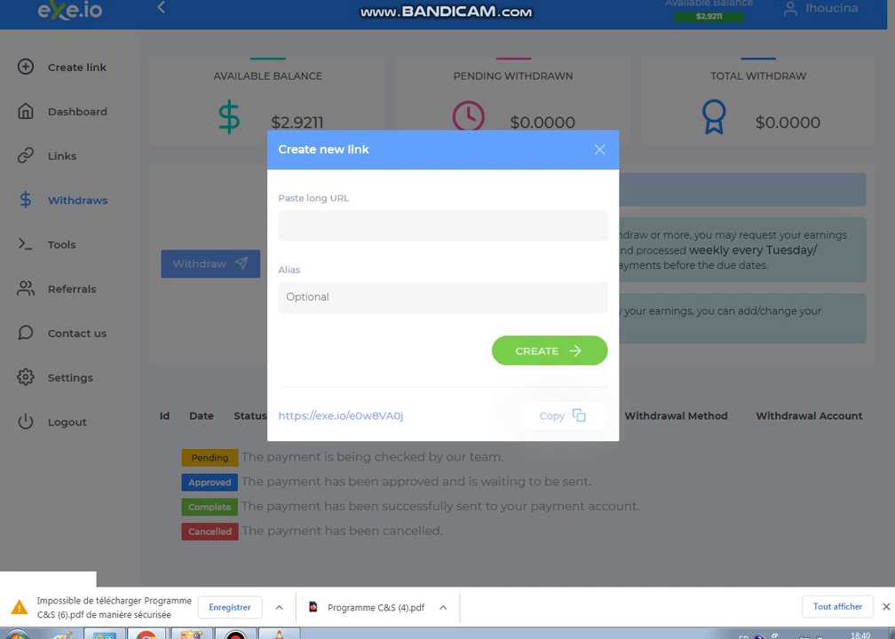
- Copy the newly generated exe.io short link and close the link creation form
drag(278, 416, 403, 415)
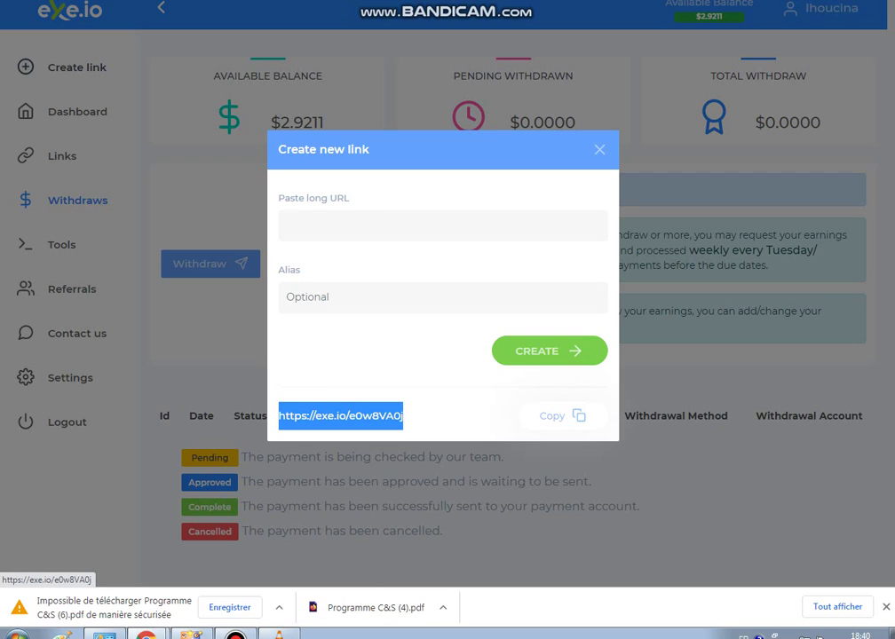
right_click(377, 417)
click(408, 528)
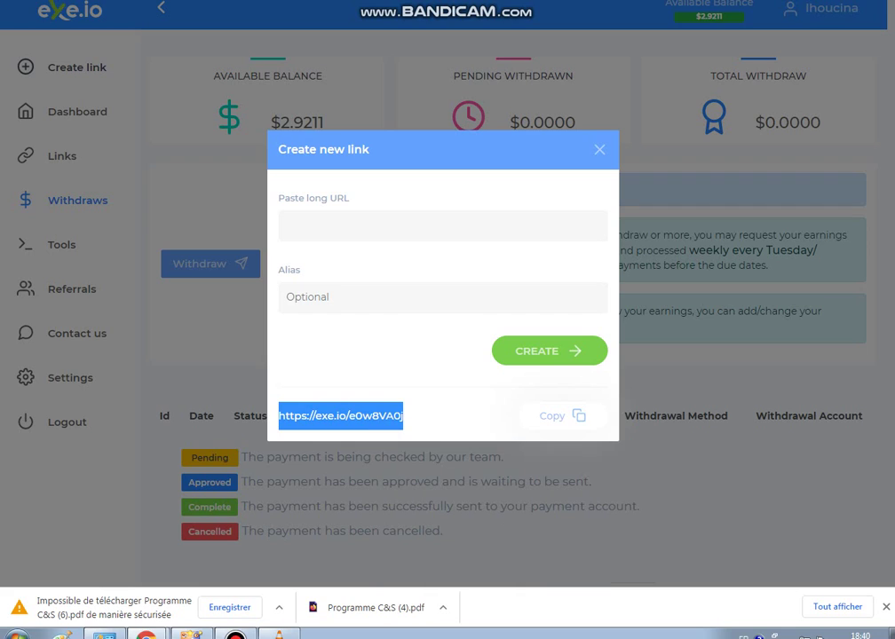
key(ctrl+t)
key(Escape)
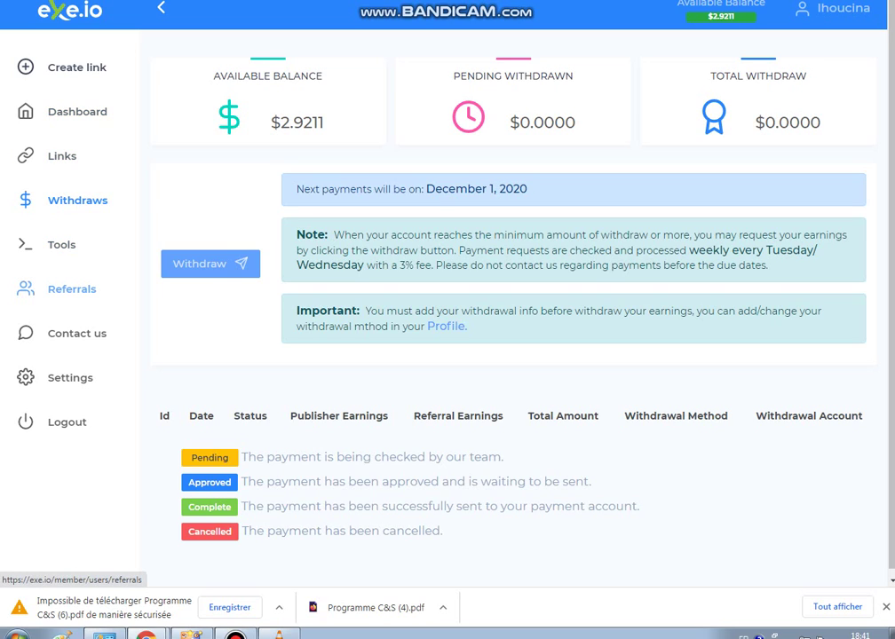
- Open the referrals page and examine the referral link, the commission percentage, the banners and the list of referred users
click(72, 289)
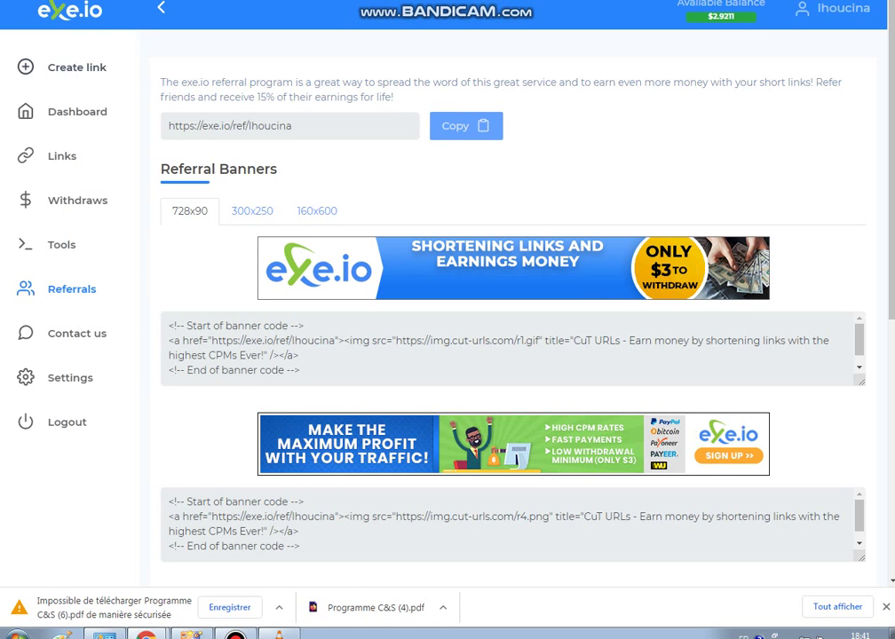
click(229, 125)
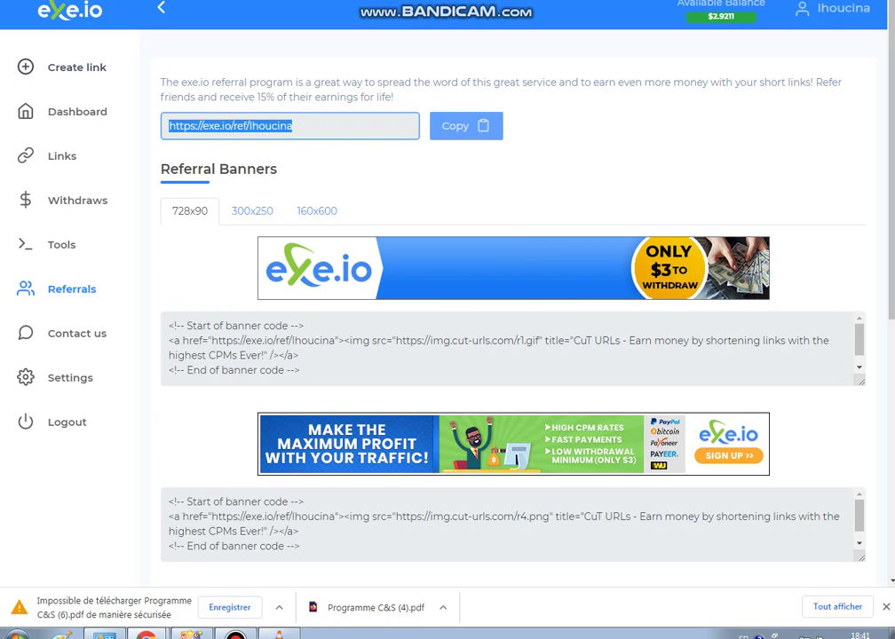
double_click(262, 96)
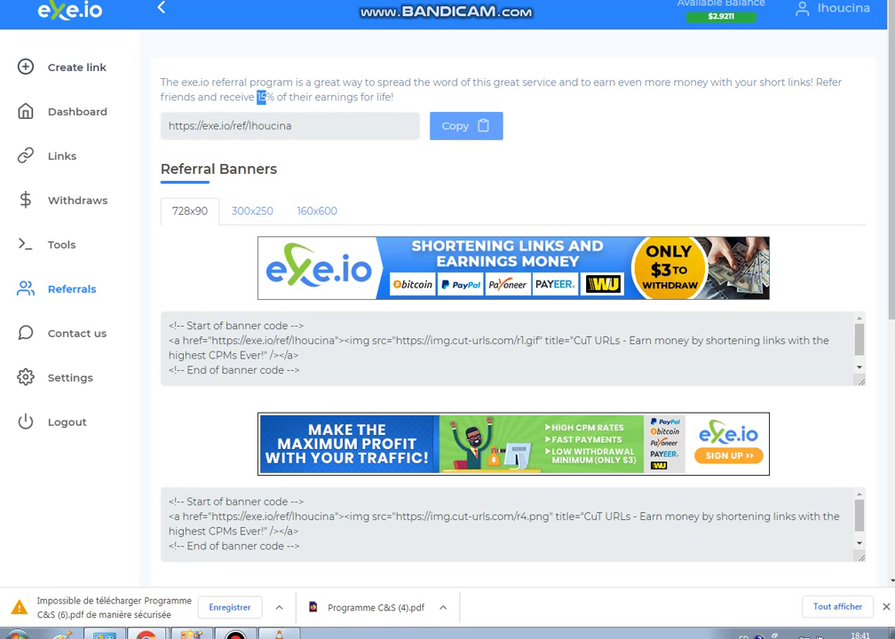
triple_click(262, 97)
click(261, 97)
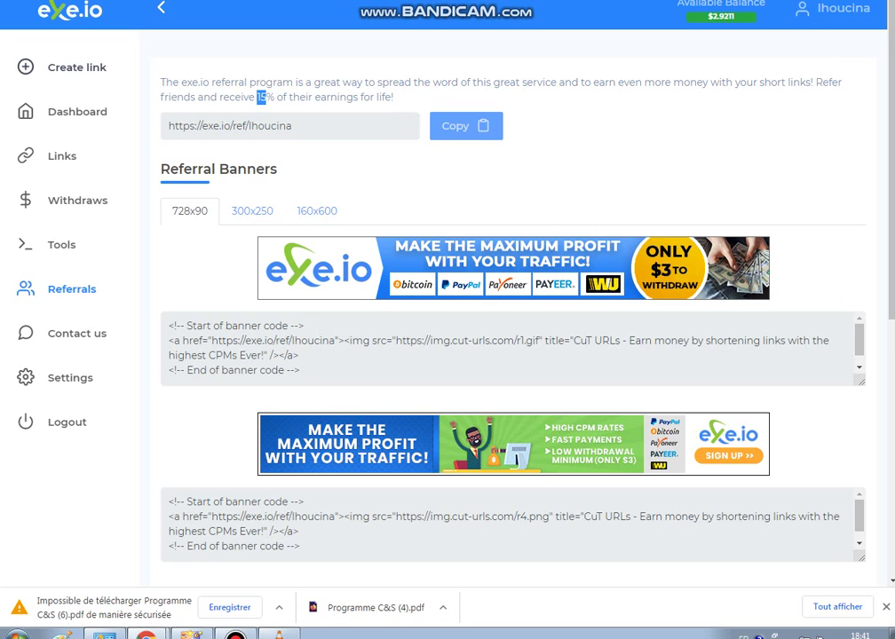
scroll(261, 96, down, 5)
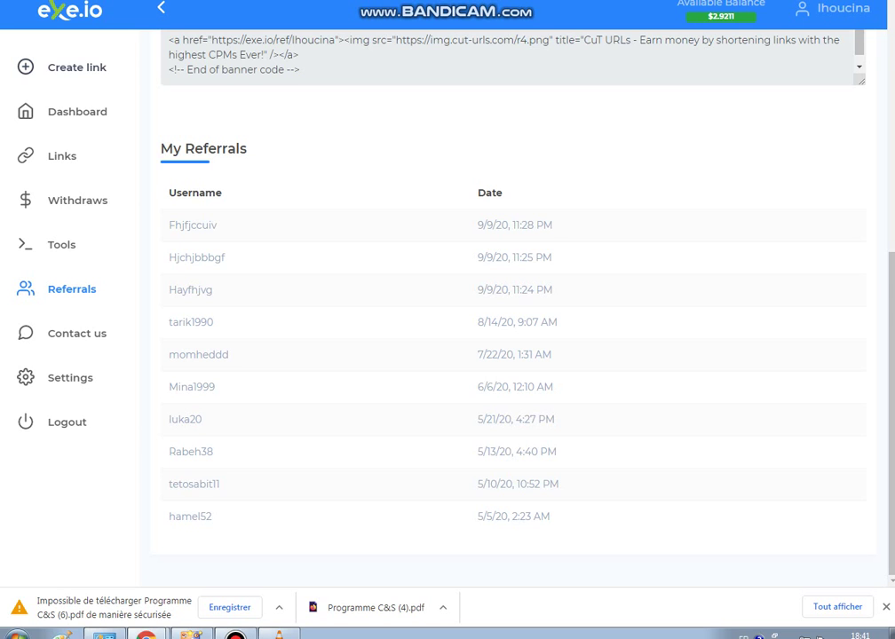
scroll(513, 311, up, 5)
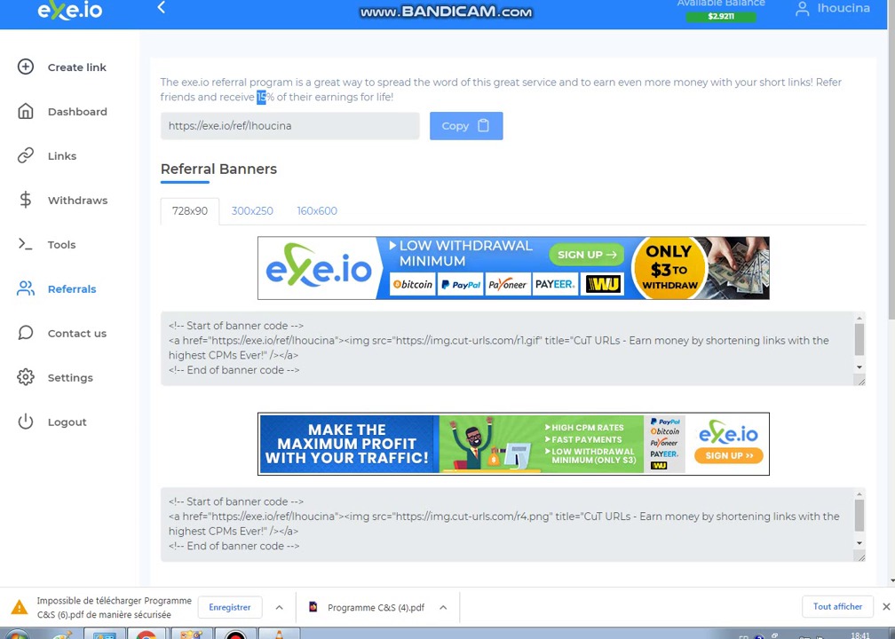
- Open the account's profile settings and look over the billing address and withdrawal details
click(70, 377)
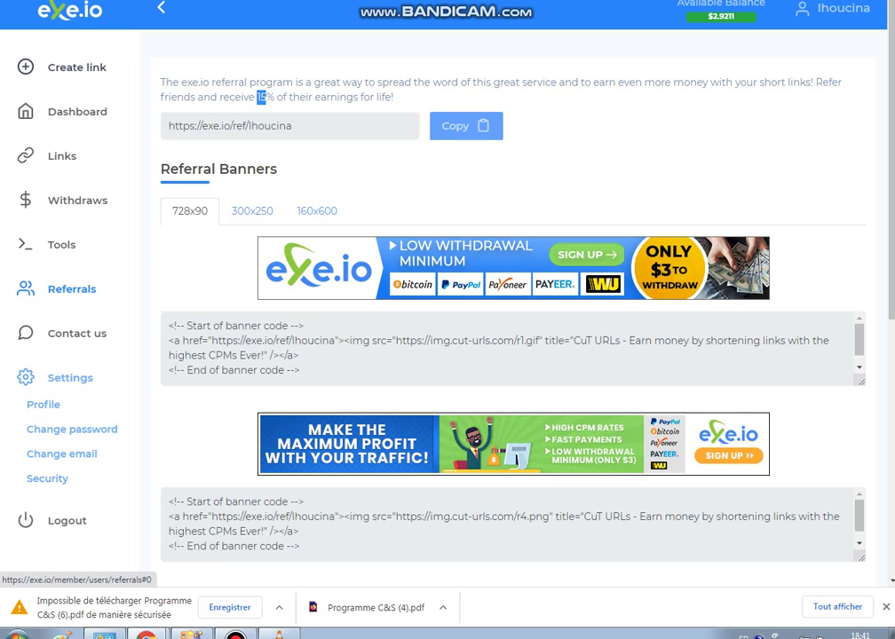
click(43, 404)
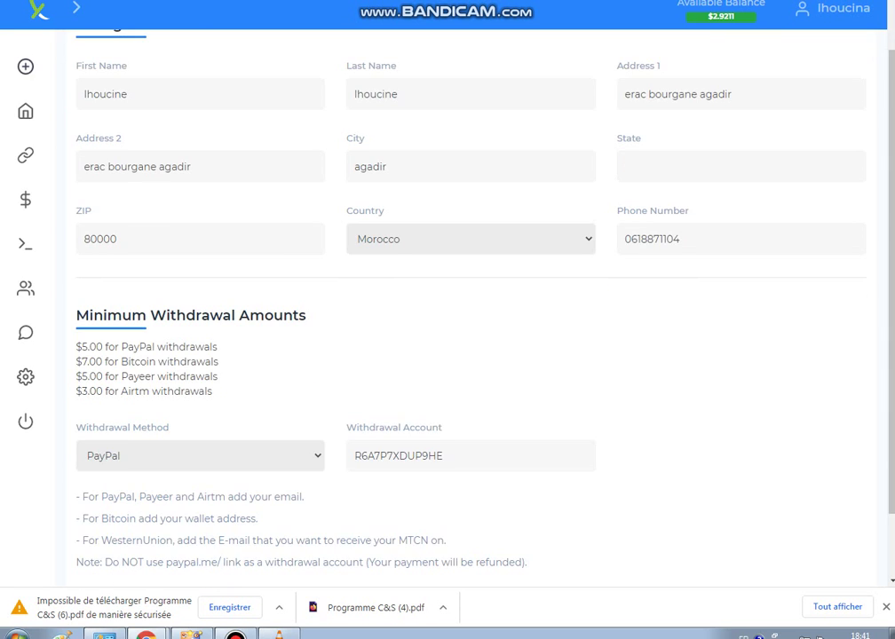
scroll(513, 311, down, 2)
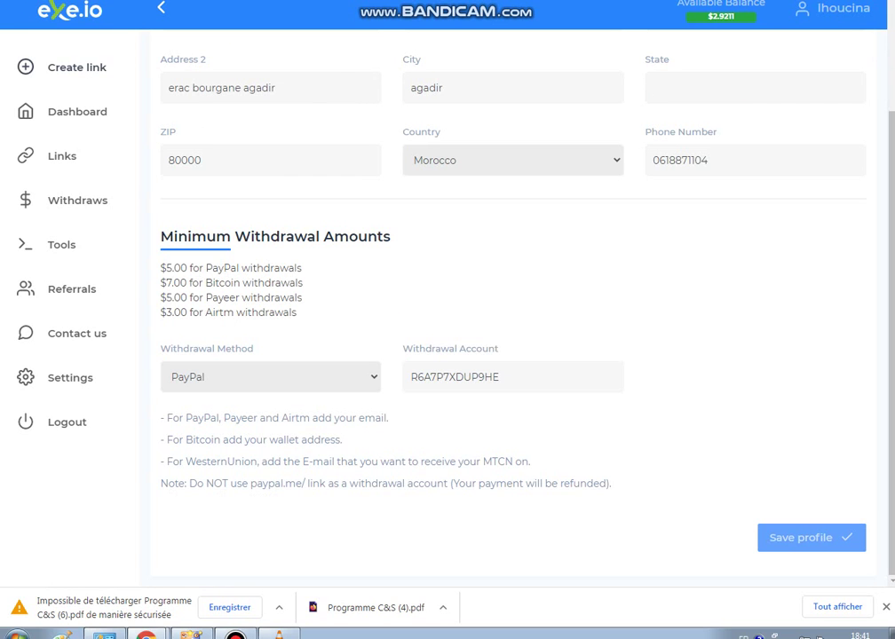
scroll(513, 311, up, 3)
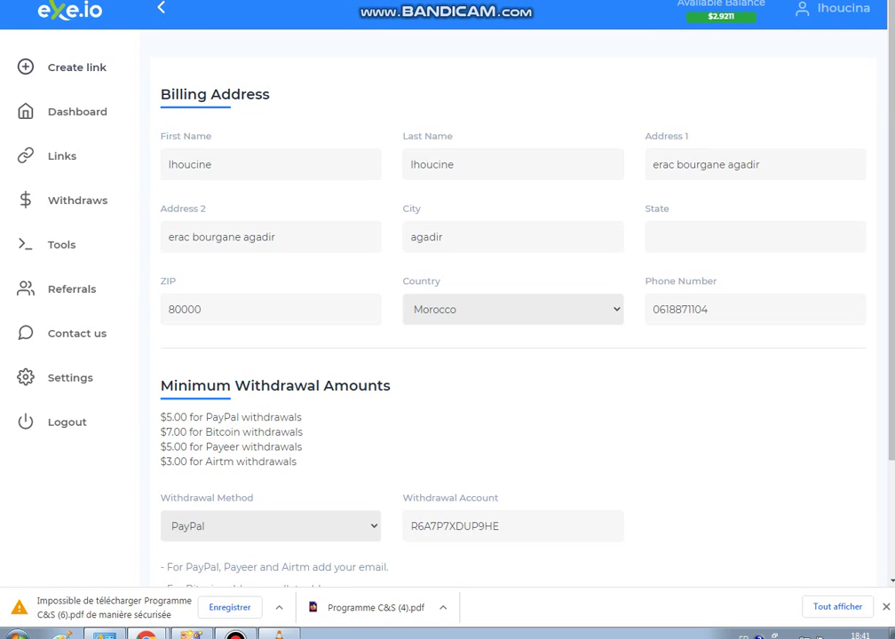
scroll(513, 311, down, 3)
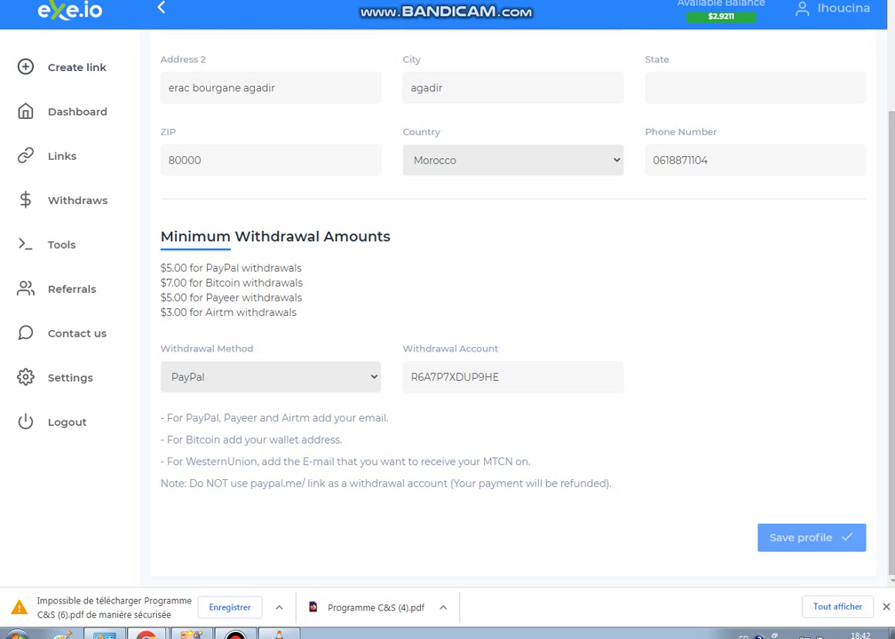
- Examine the minimum withdrawal amounts for PayPal, Bitcoin, Payeer and Airtm, and view the available withdrawal methods without changing the selection
double_click(177, 268)
drag(190, 283, 186, 283)
double_click(178, 297)
double_click(177, 313)
click(270, 376)
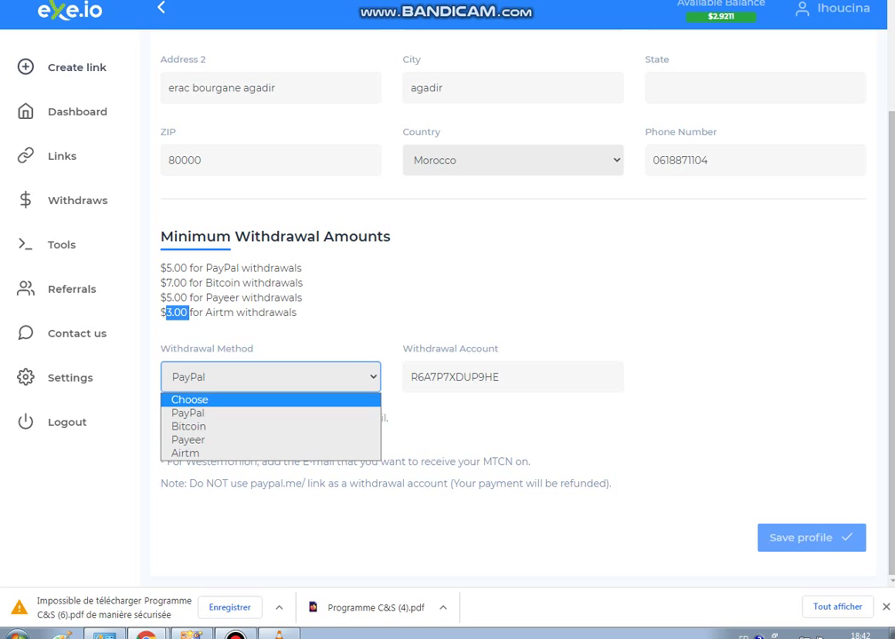
key(Escape)
scroll(513, 319, up, 2)
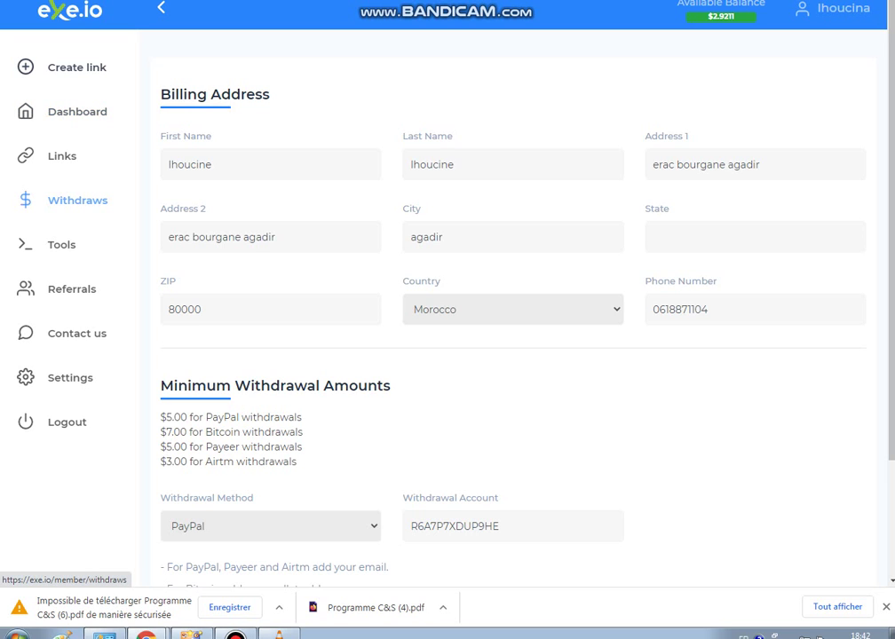
- Try to withdraw the available balance from the withdrawals page, accepting the confirmation
click(77, 200)
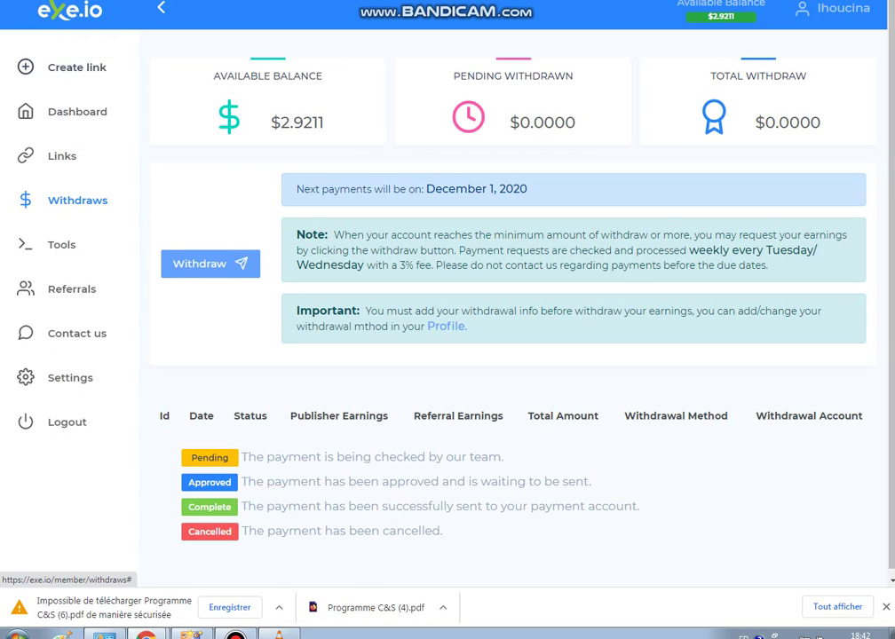
click(210, 263)
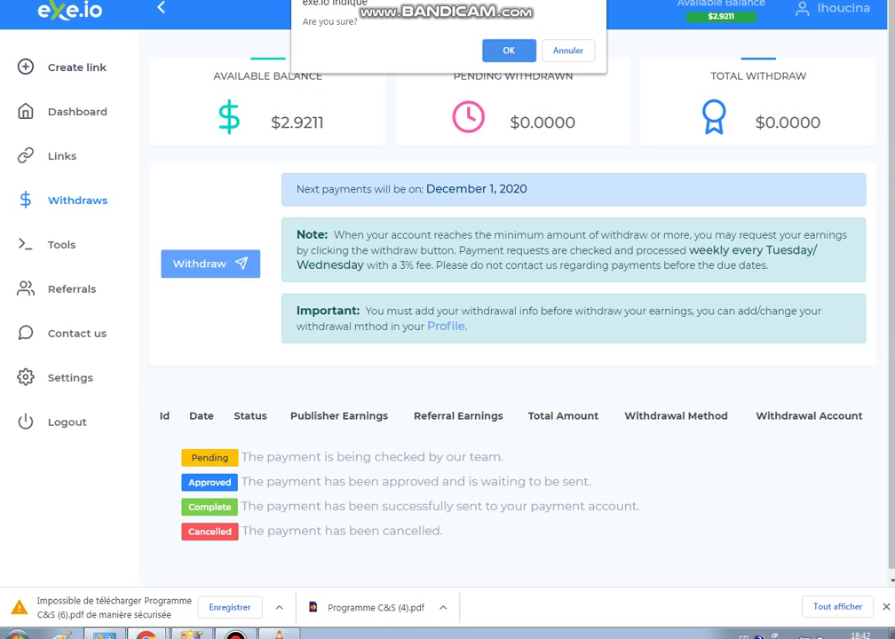
click(508, 51)
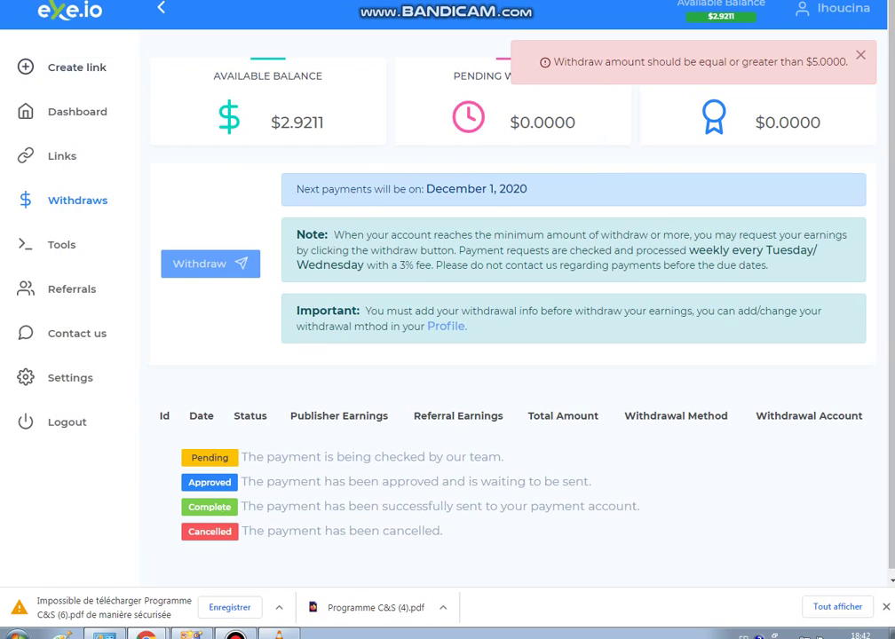
- Read the notice about the withdrawal request and highlight the required minimum amount in it
drag(849, 63, 552, 62)
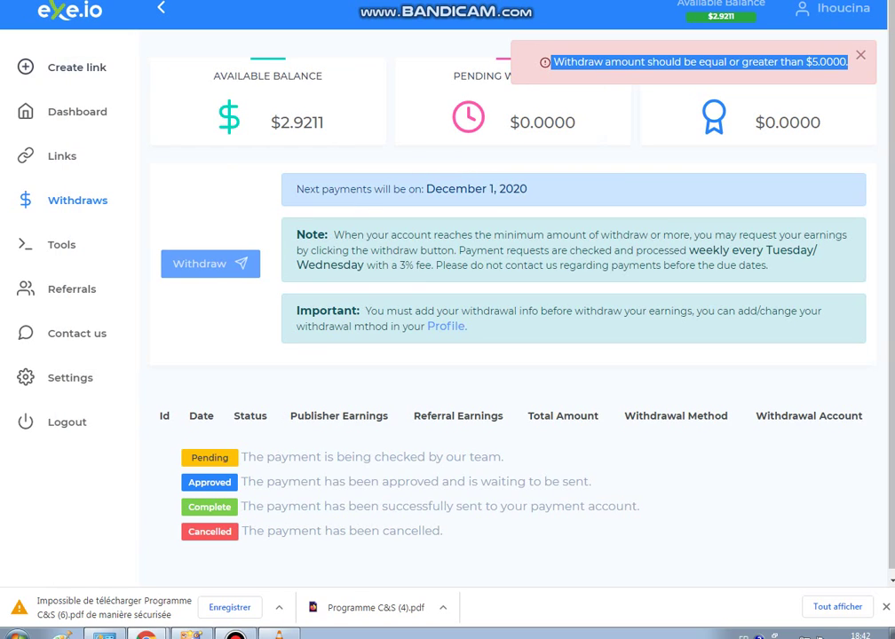
click(606, 139)
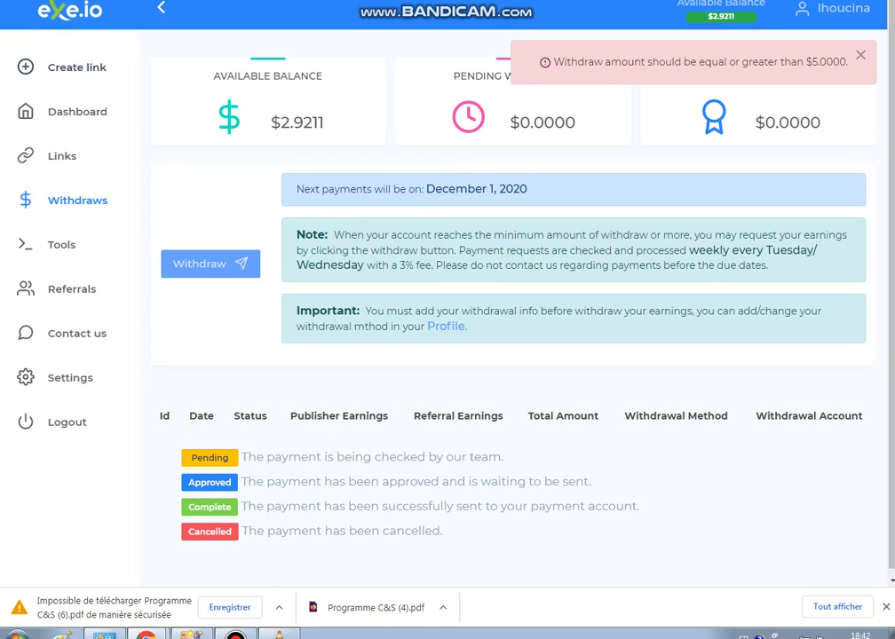
drag(848, 62, 552, 62)
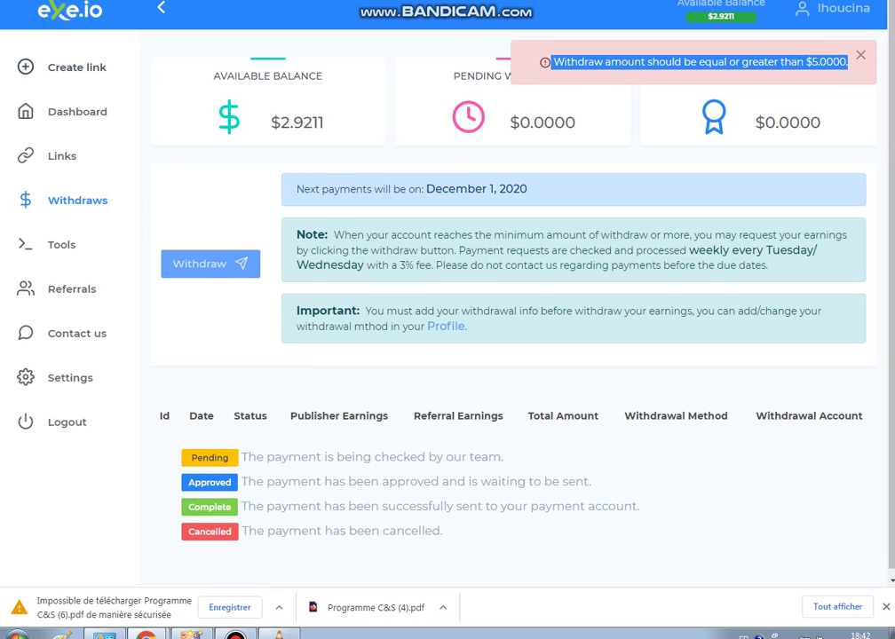
double_click(828, 62)
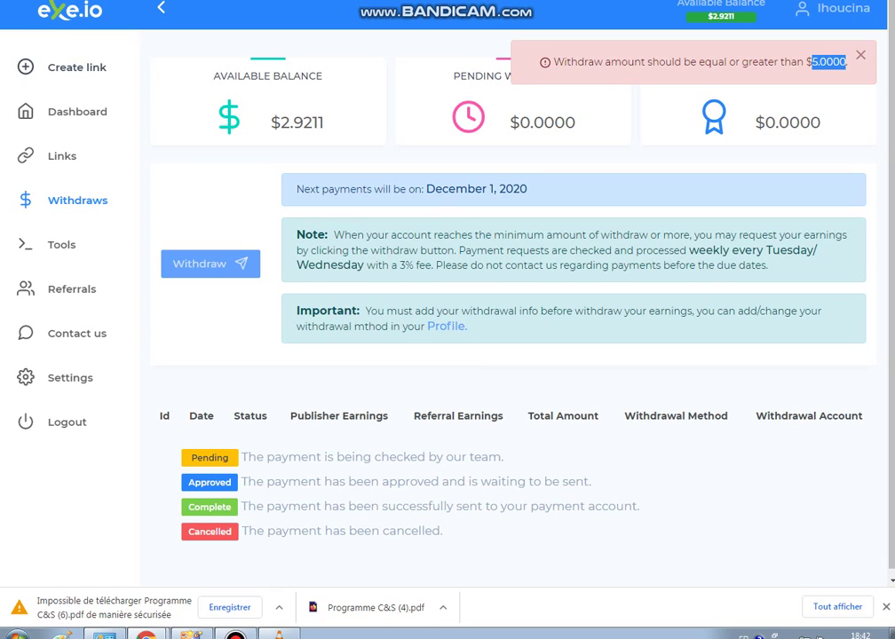